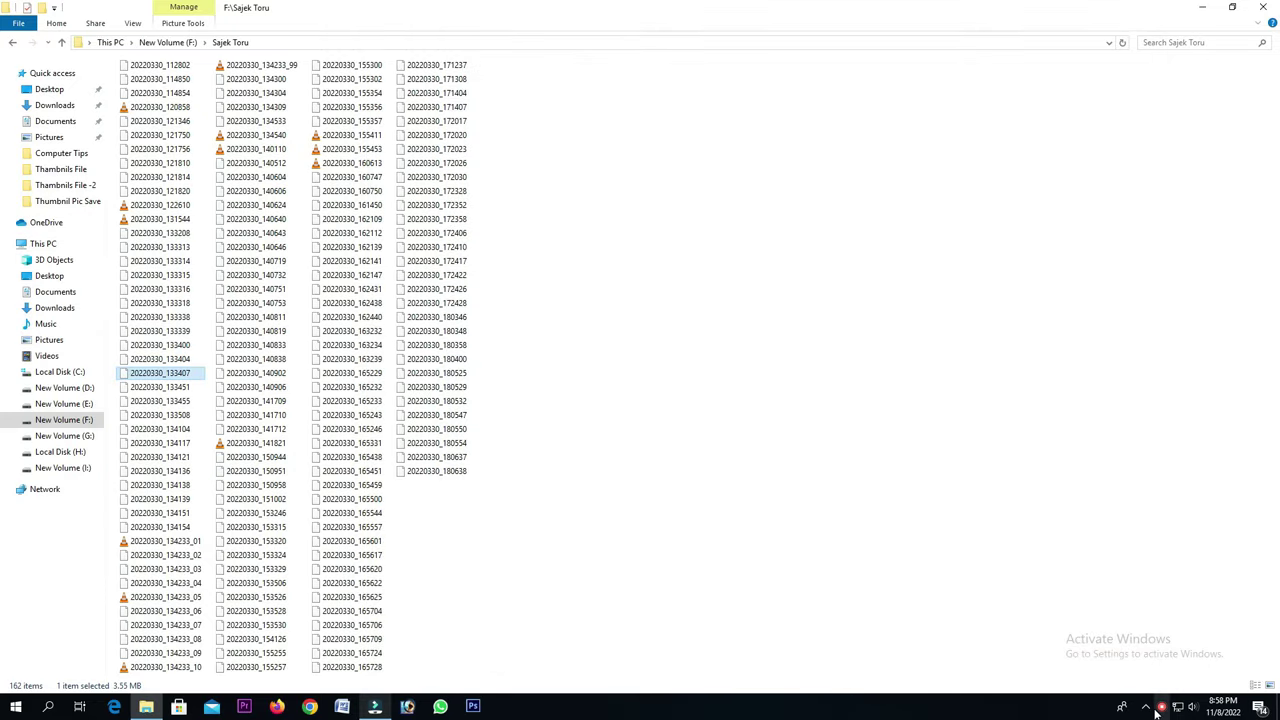
# - Close the Photos viewer and Word documents, leaving File Explorer on F:\Samsung S20 (22.03.2022)\Camera
pyautogui.rightClick(1162, 706)
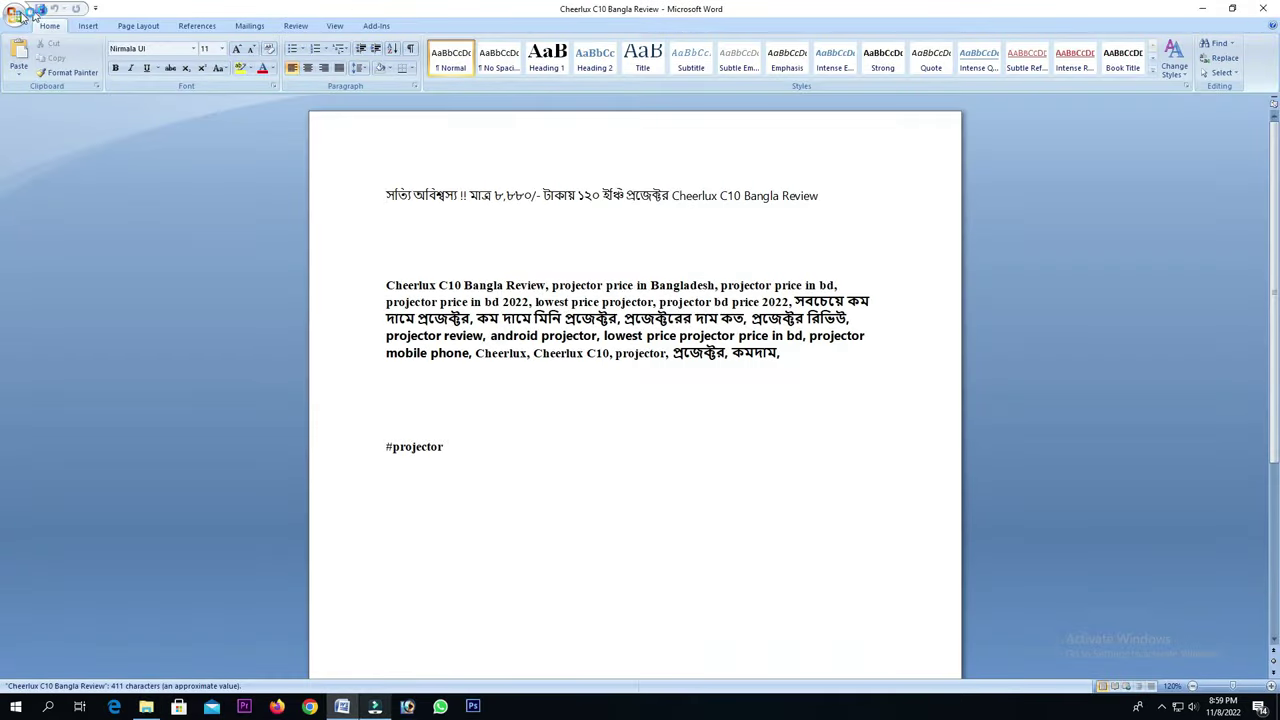
pyautogui.click(1262, 8)
pyautogui.doubleClick(659, 95)
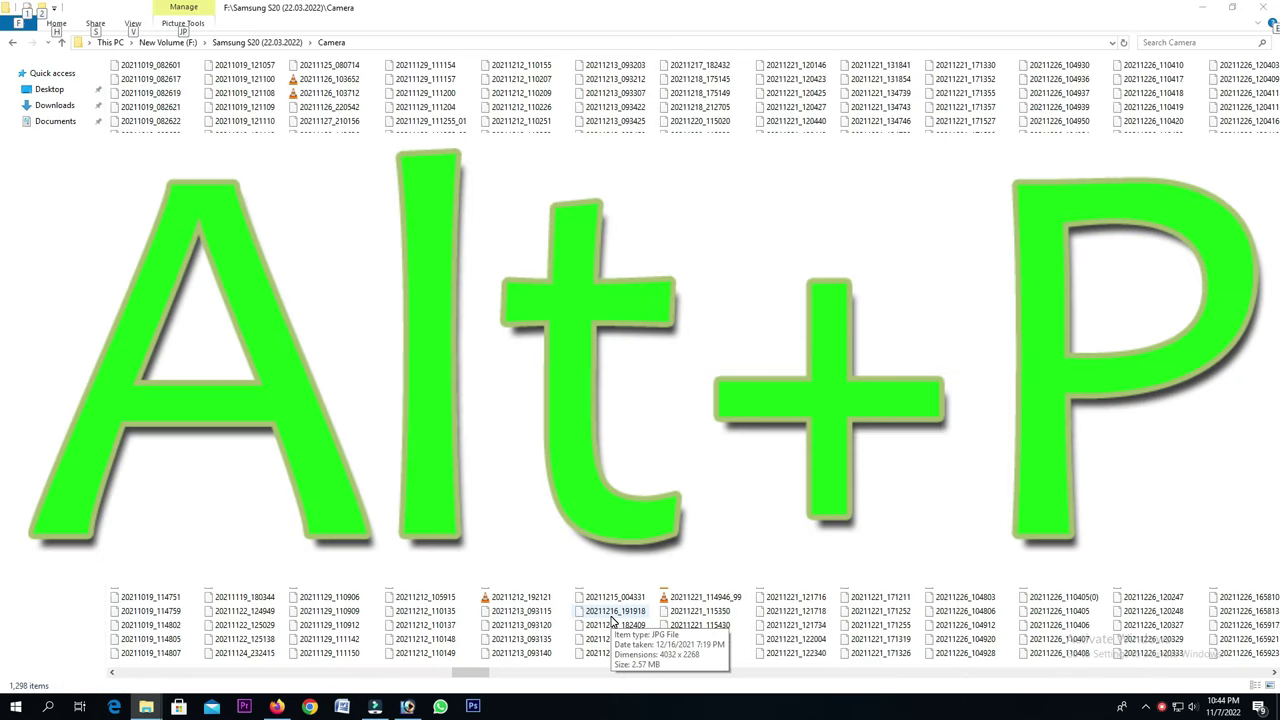
# - Show the preview pane with Alt+P and preview several Camera photos and a video
pyautogui.hotkey('alt', 'p')
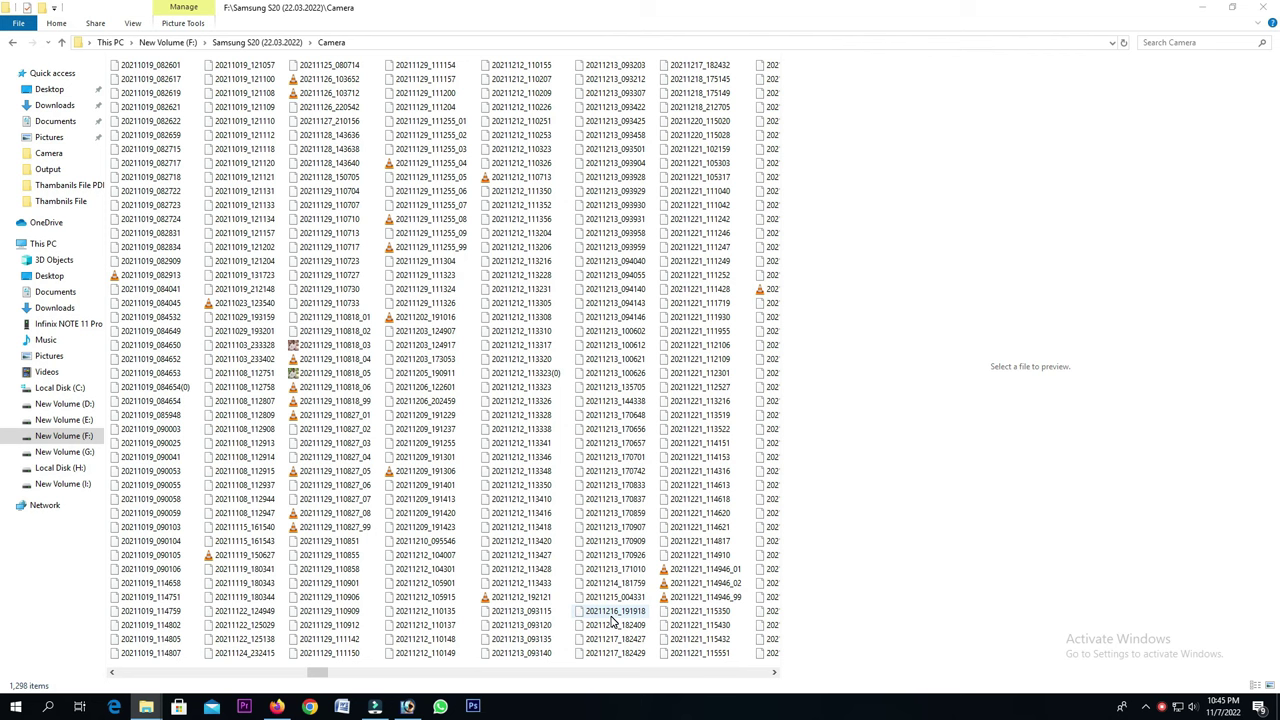
pyautogui.click(601, 346)
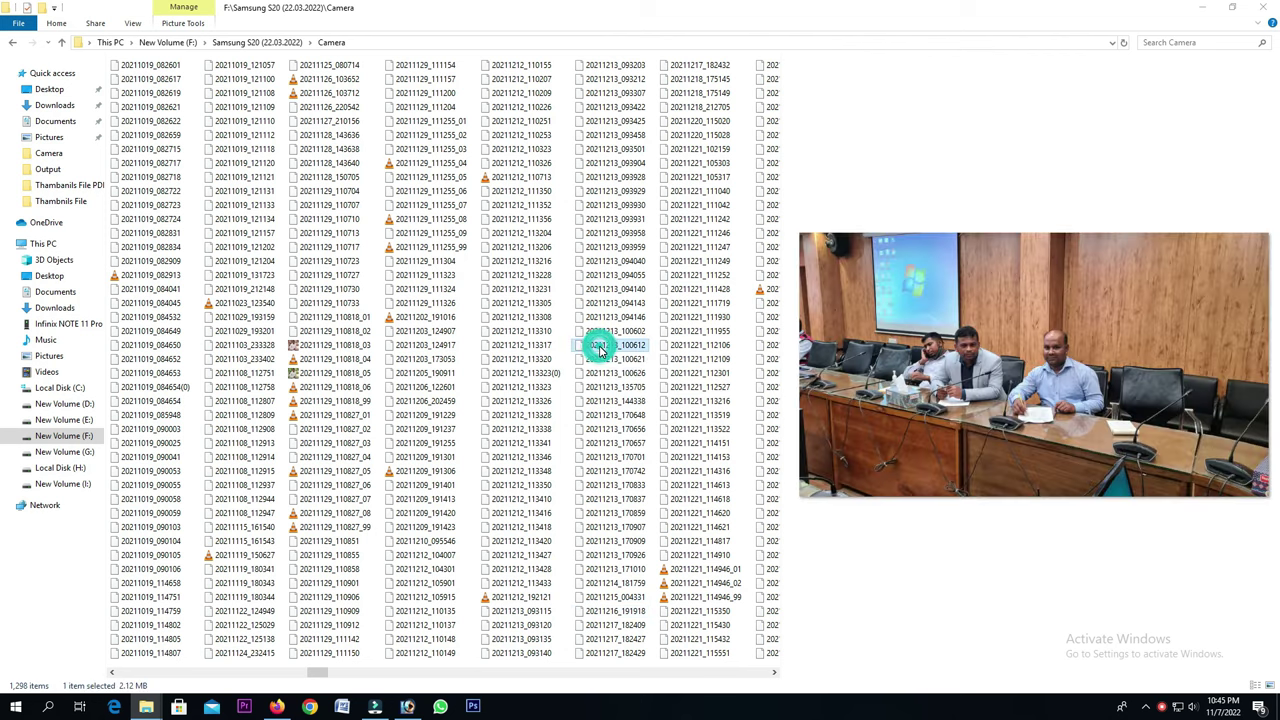
pyautogui.click(518, 128)
pyautogui.click(519, 164)
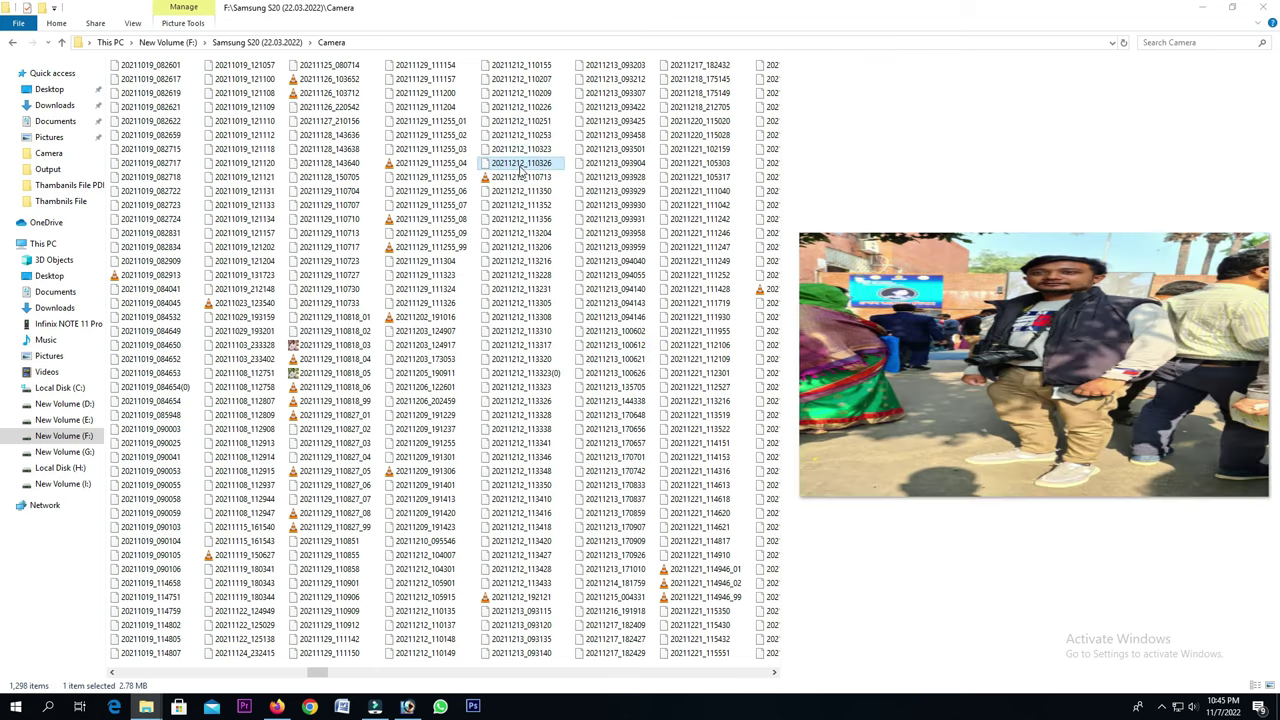
pyautogui.click(505, 276)
pyautogui.click(326, 205)
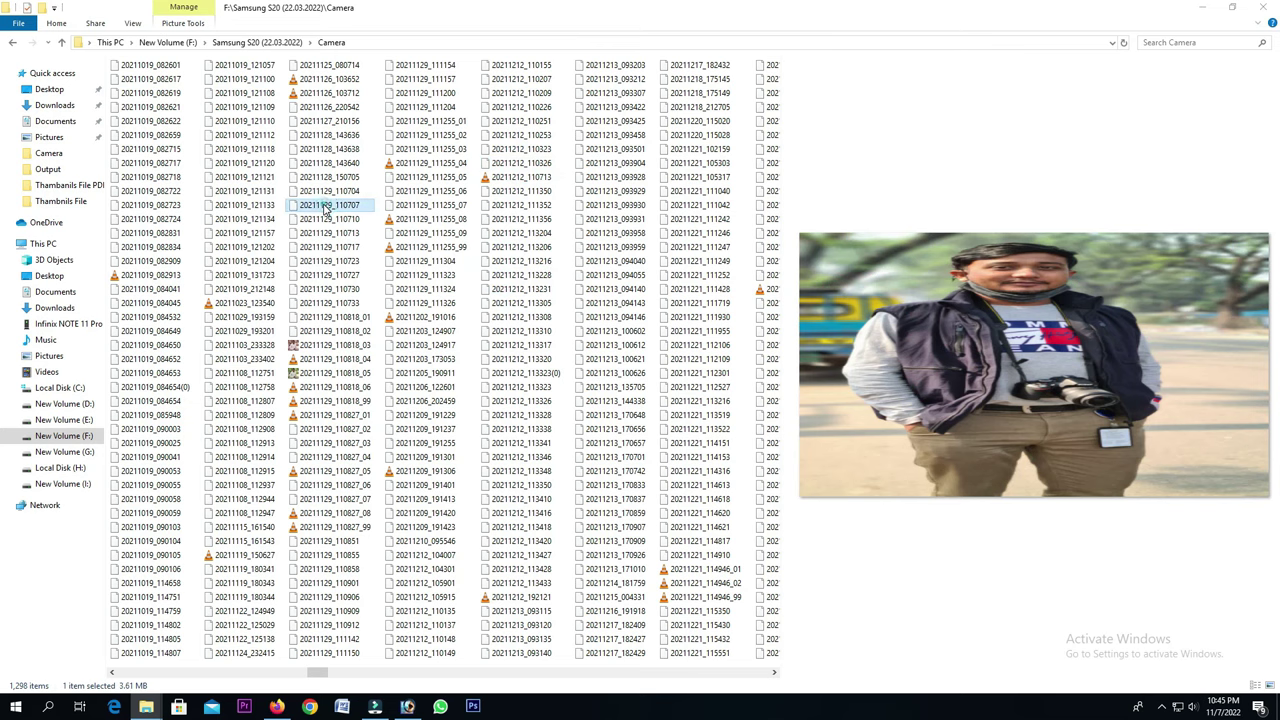
pyautogui.click(636, 205)
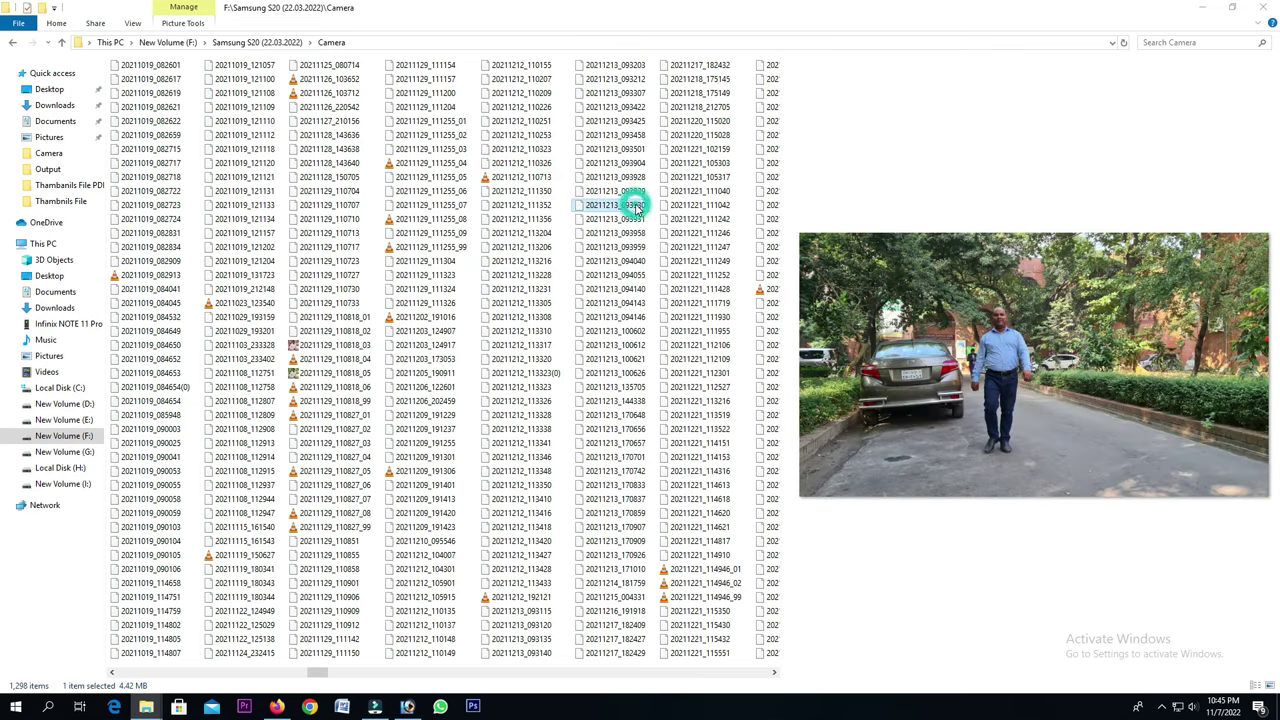
pyautogui.moveTo(615, 205)
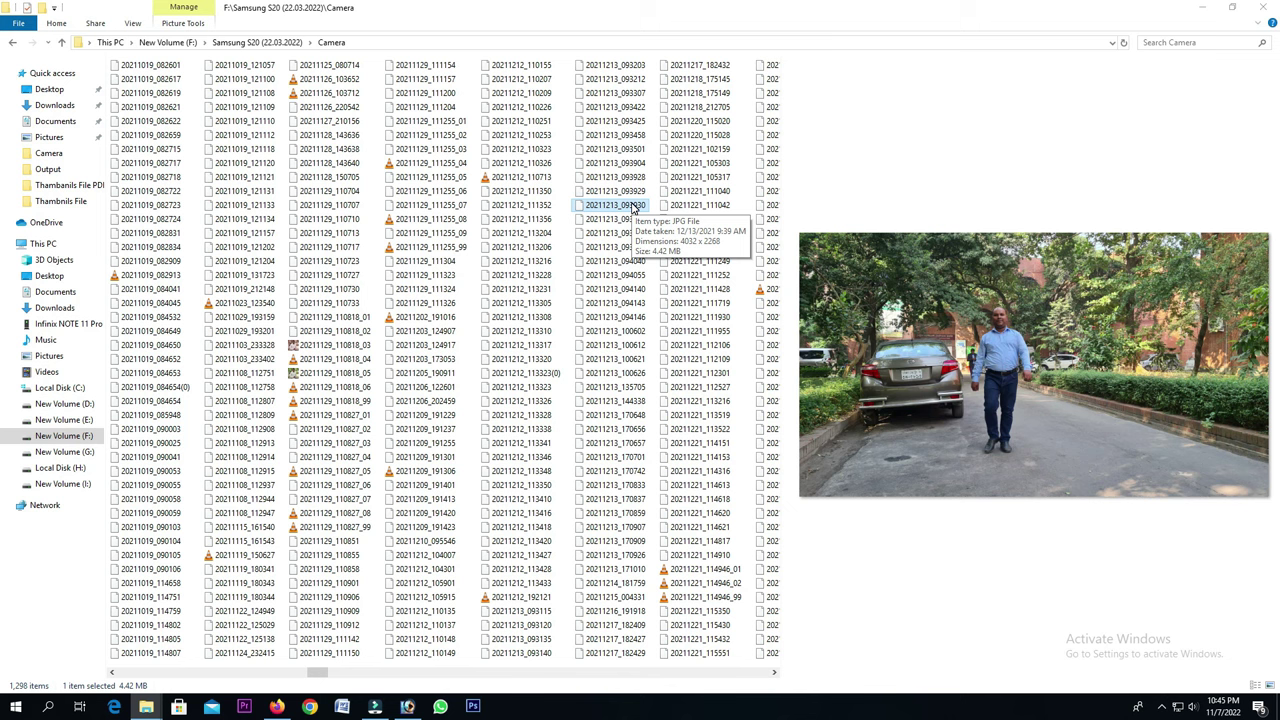
pyautogui.click(411, 318)
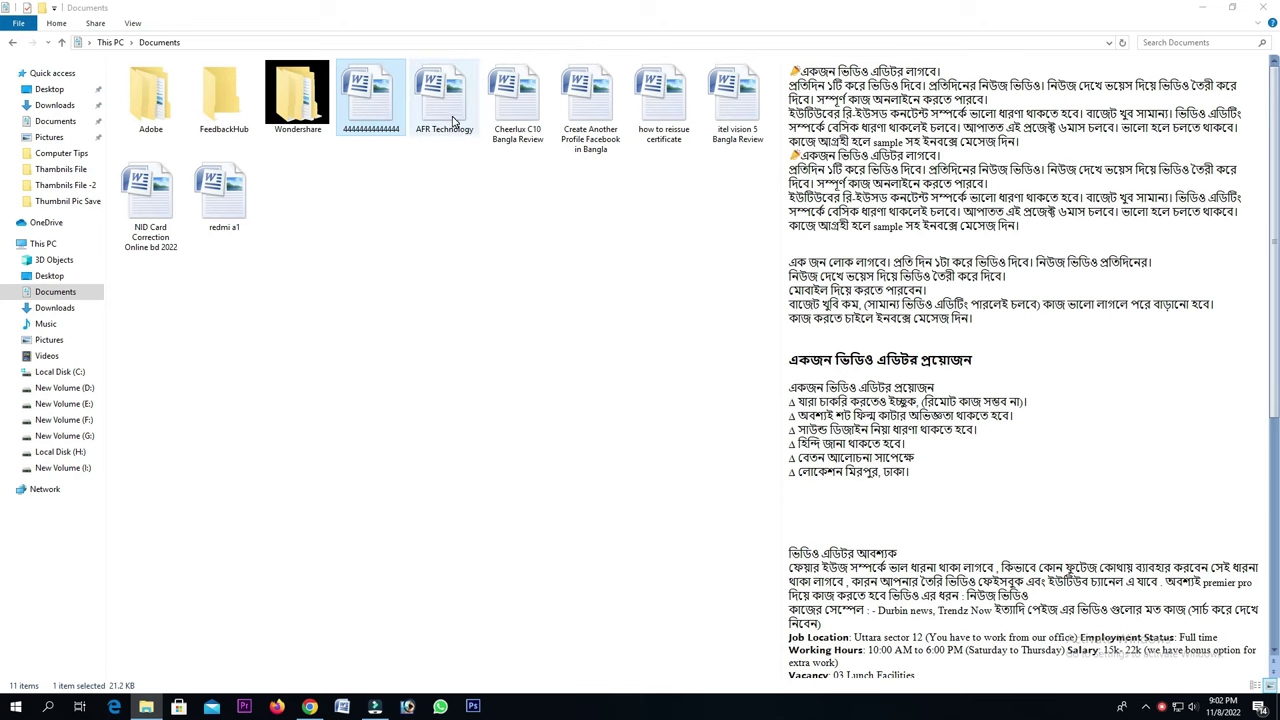
# - Preview each Word document in Documents, from AFR Technology through redmi a1
pyautogui.click(453, 120)
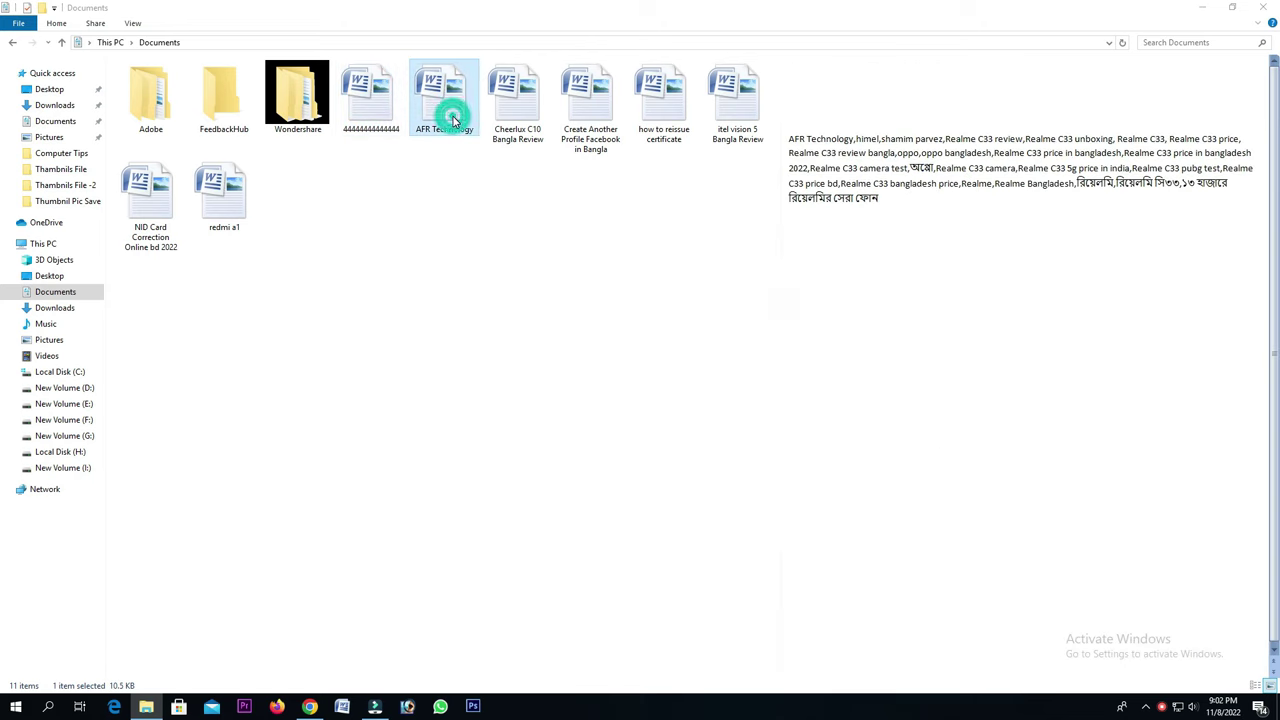
pyautogui.click(519, 110)
pyautogui.click(592, 108)
pyautogui.click(652, 108)
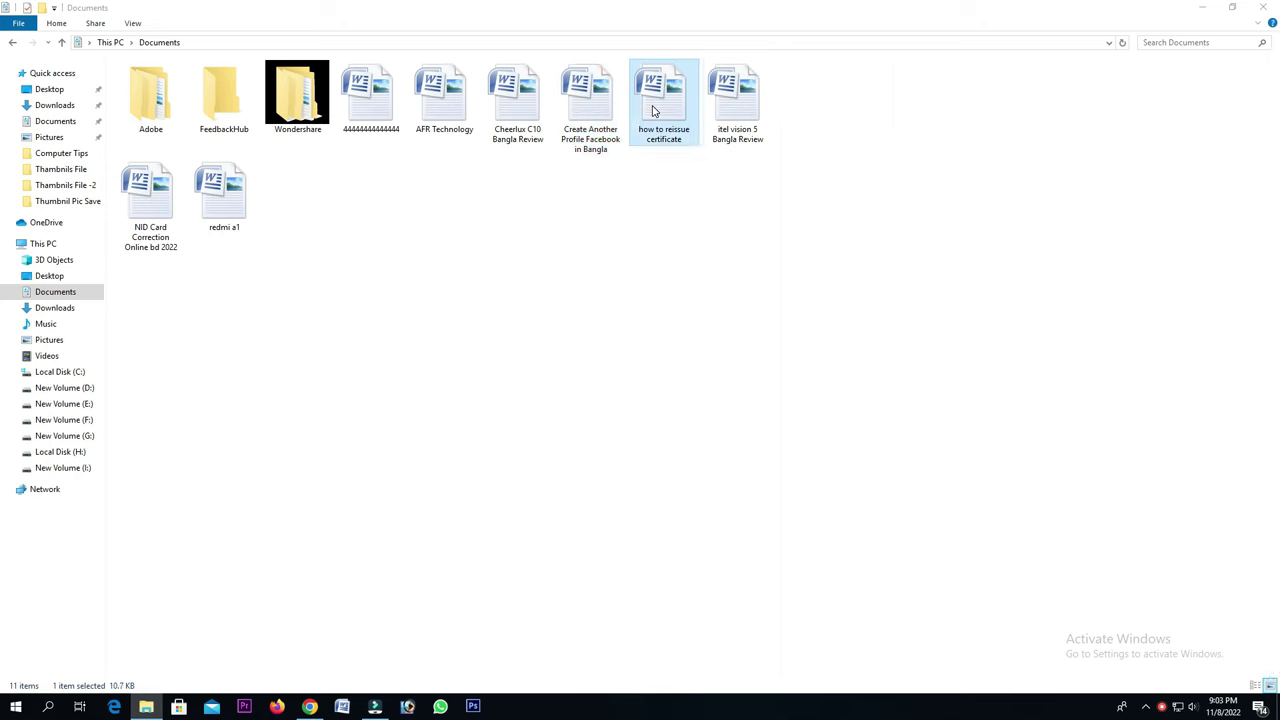
pyautogui.click(740, 111)
pyautogui.click(170, 198)
pyautogui.click(233, 206)
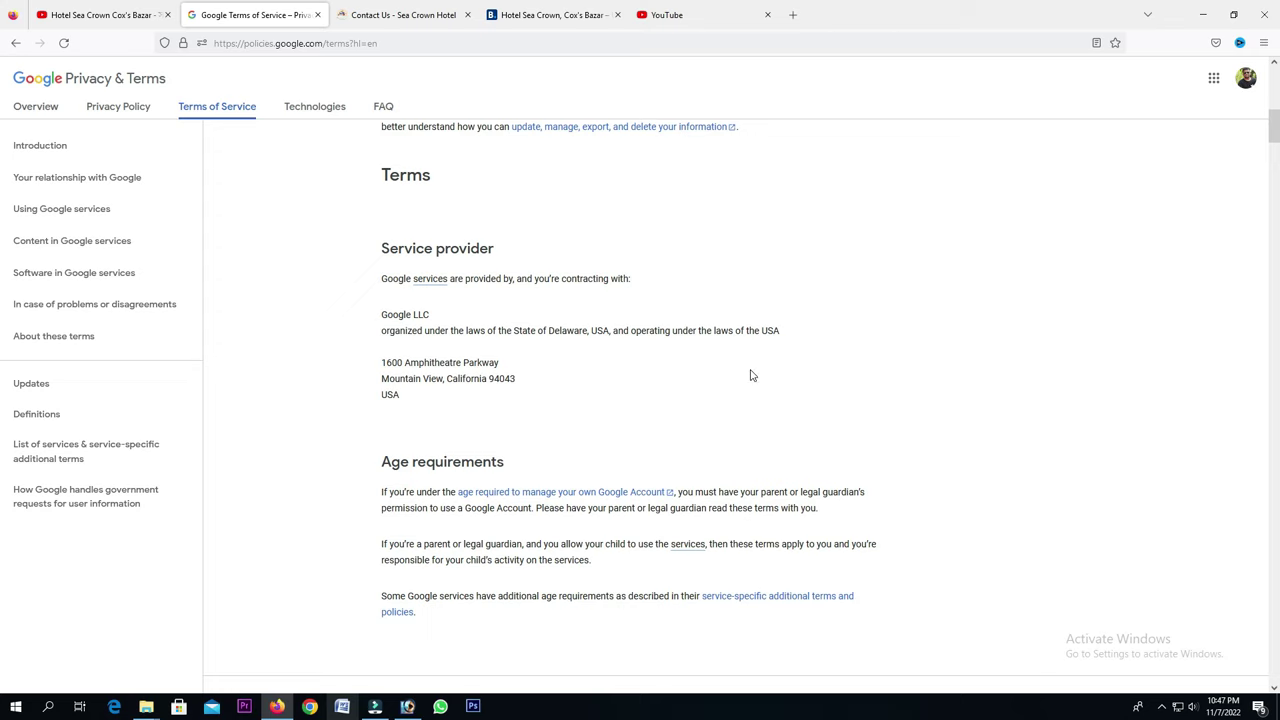
# - Copy 'Google services are provided by, and you're contracting with:' into a new Word document
pyautogui.moveTo(383, 280); pyautogui.dragTo(627, 283)
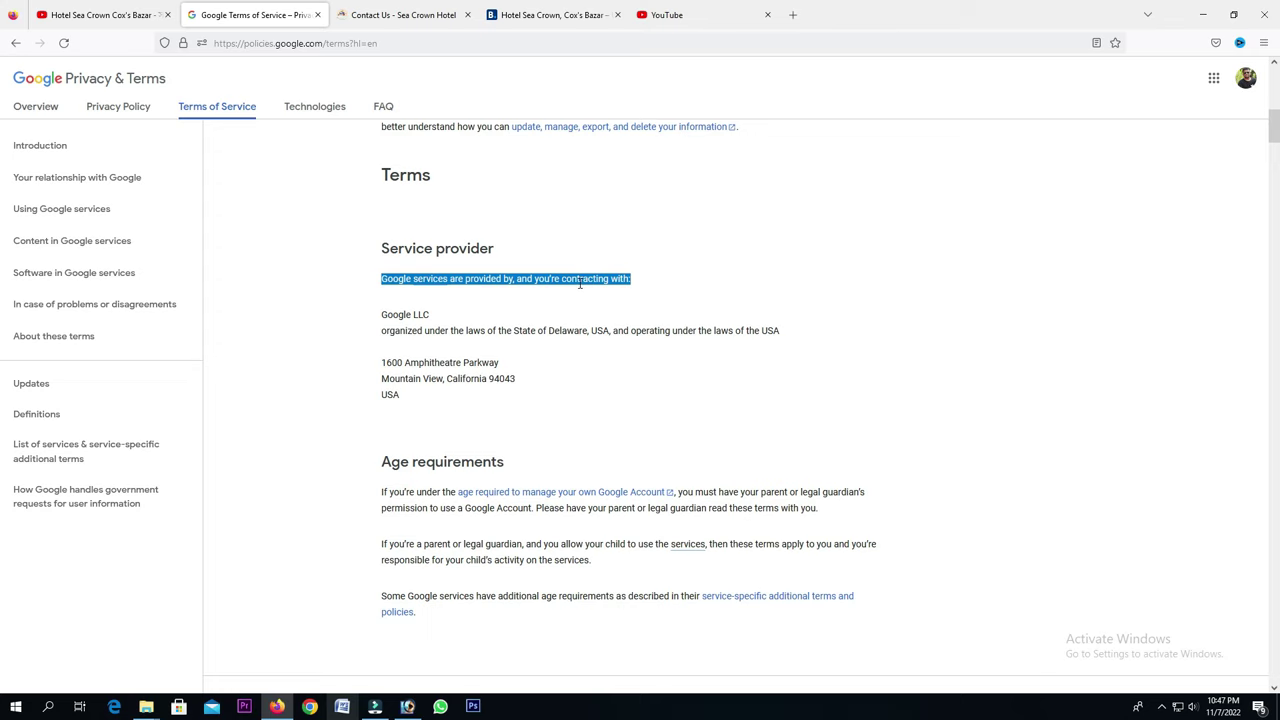
pyautogui.rightClick(560, 281)
pyautogui.click(577, 296)
pyautogui.click(342, 707)
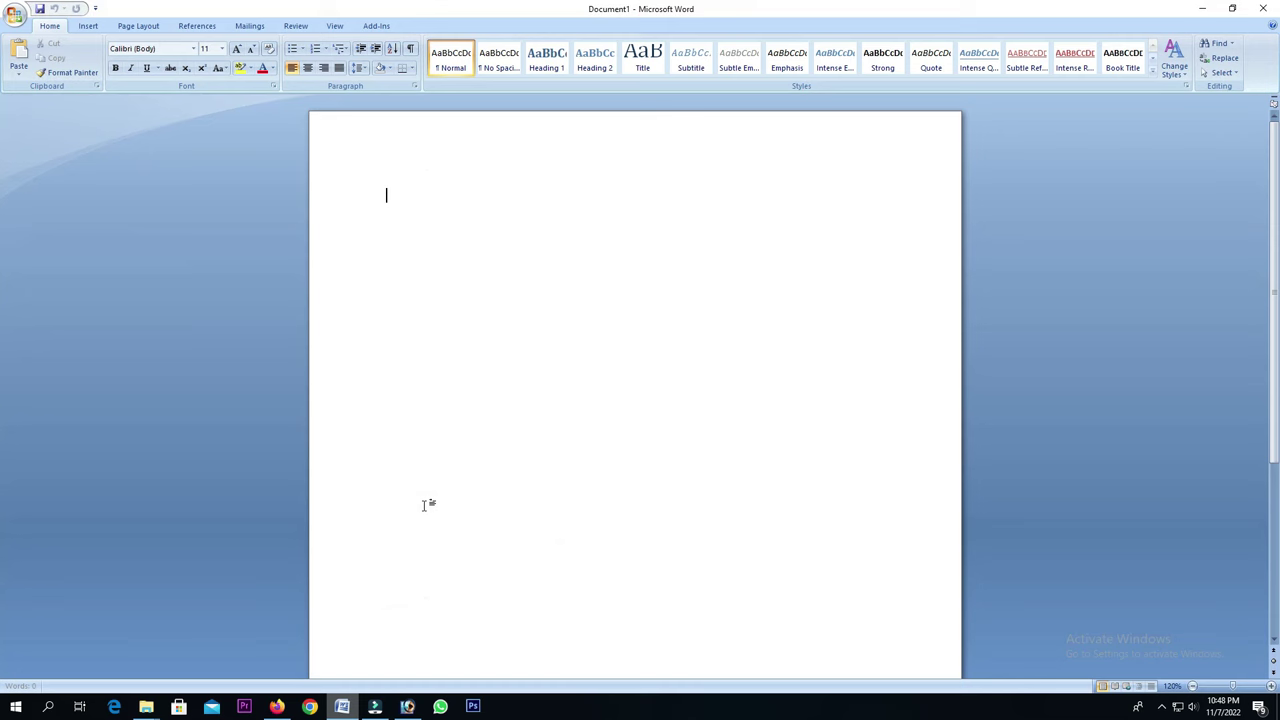
pyautogui.hotkey('ctrl', 'v')
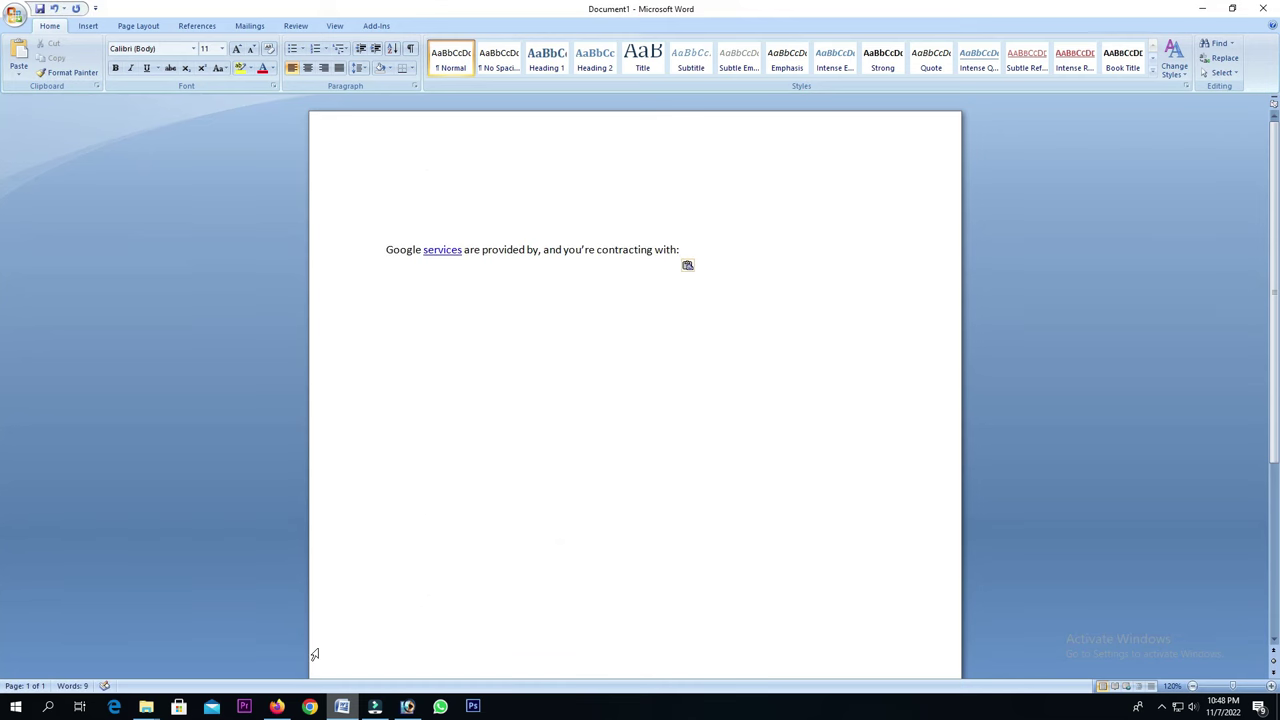
# - Copy the sentence again, then copy the parent and age requirements passage
pyautogui.click(277, 707)
pyautogui.rightClick(466, 280)
pyautogui.click(488, 304)
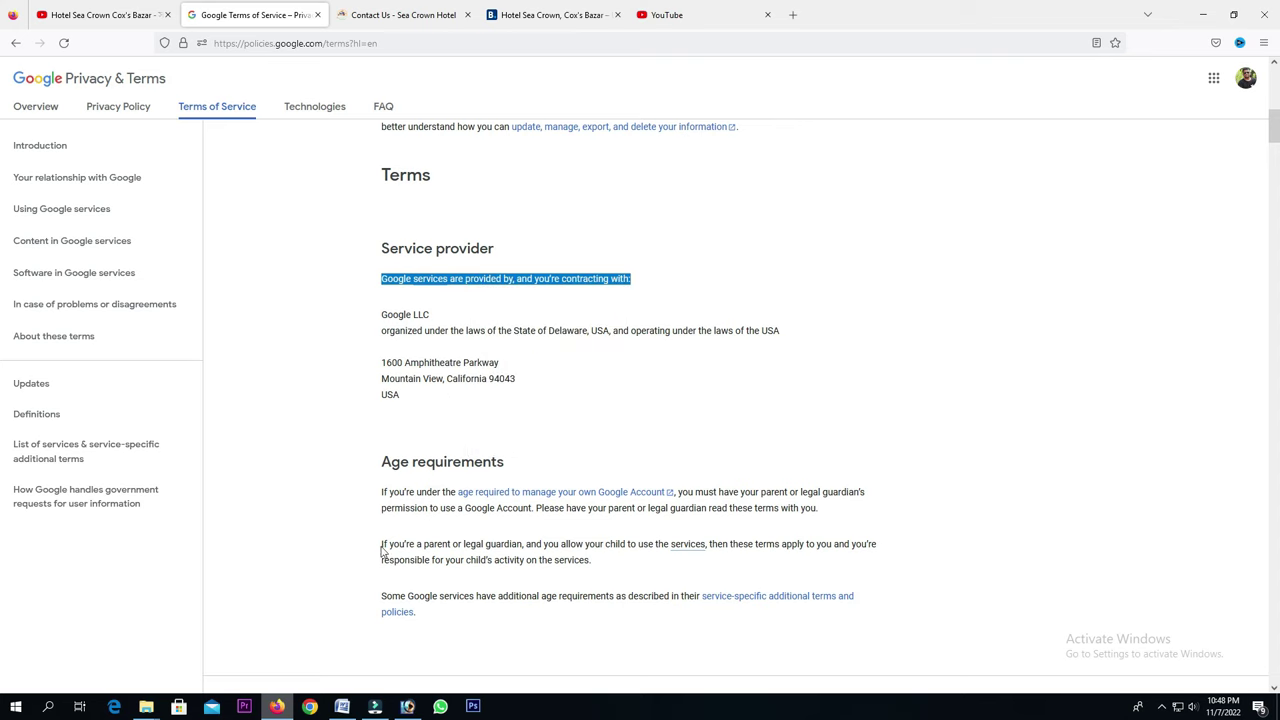
pyautogui.moveTo(382, 550); pyautogui.dragTo(607, 596)
pyautogui.rightClick(532, 558)
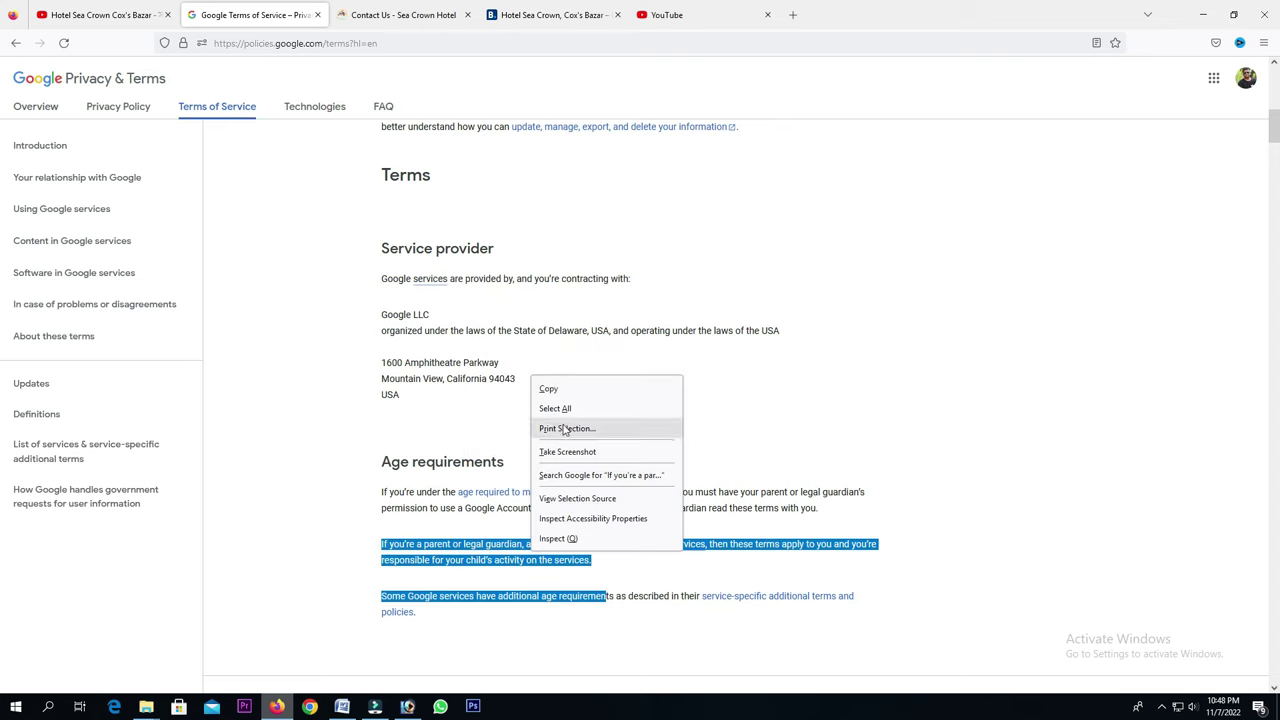
pyautogui.click(553, 390)
# - Copy the Google Shopping and Maps bullet text further down the Terms page
pyautogui.scroll(-3, 490, 560)
pyautogui.scroll(-5, 515, 562)
pyautogui.scroll(-3, 467, 551)
pyautogui.scroll(-3, 455, 547)
pyautogui.moveTo(432, 240); pyautogui.dragTo(575, 264)
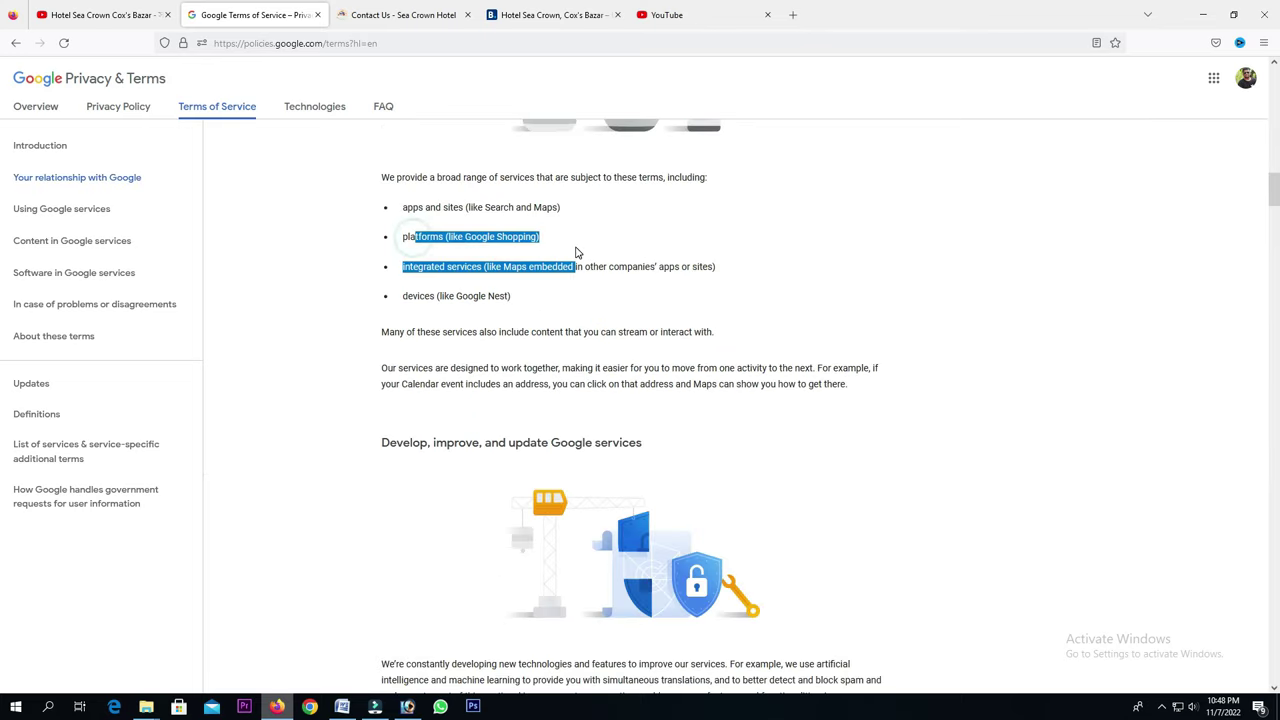
pyautogui.rightClick(575, 264)
pyautogui.click(573, 276)
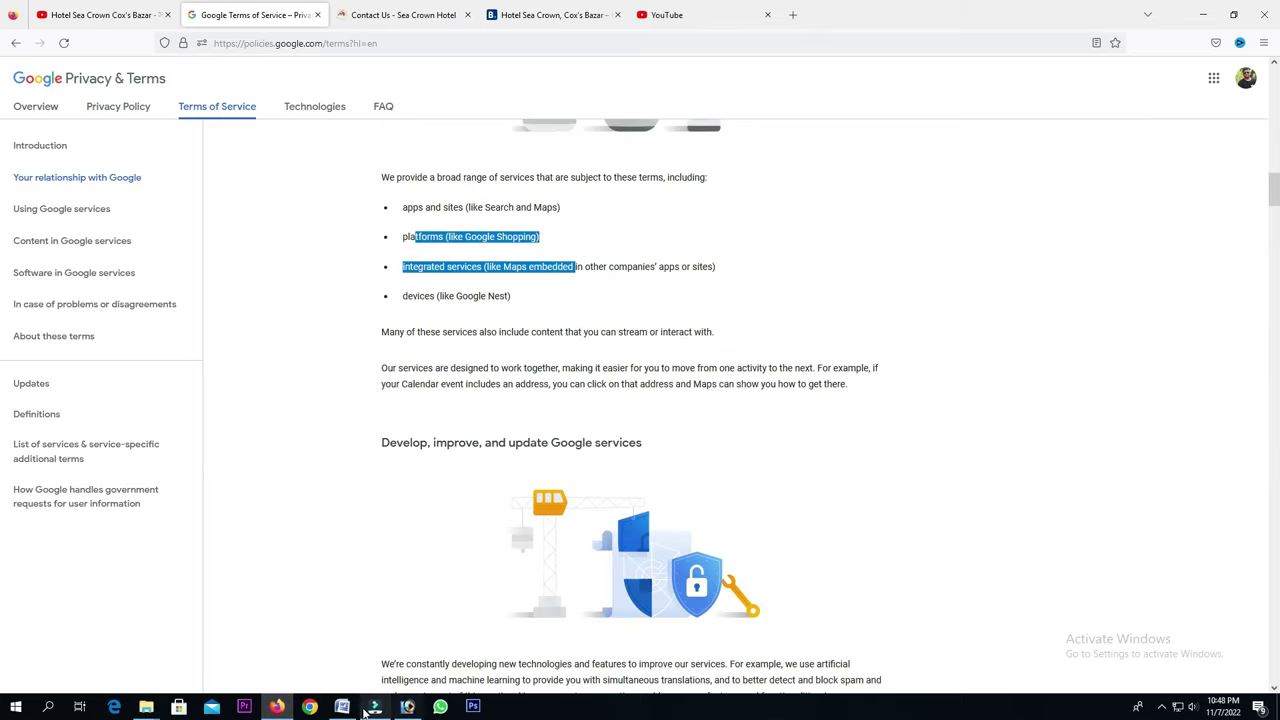
pyautogui.click(342, 707)
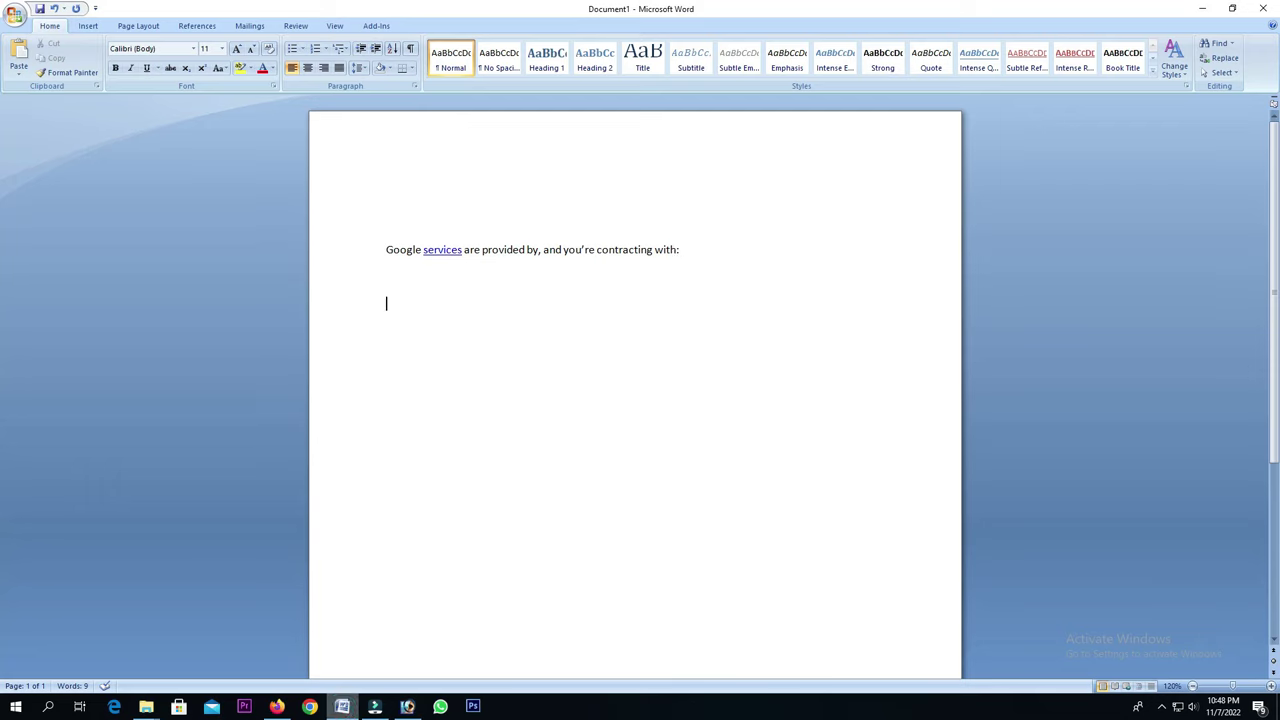
# - Paste the Google Shopping and Maps bullets, then turn on clipboard history via Win+V
pyautogui.hotkey('ctrl', 'v')
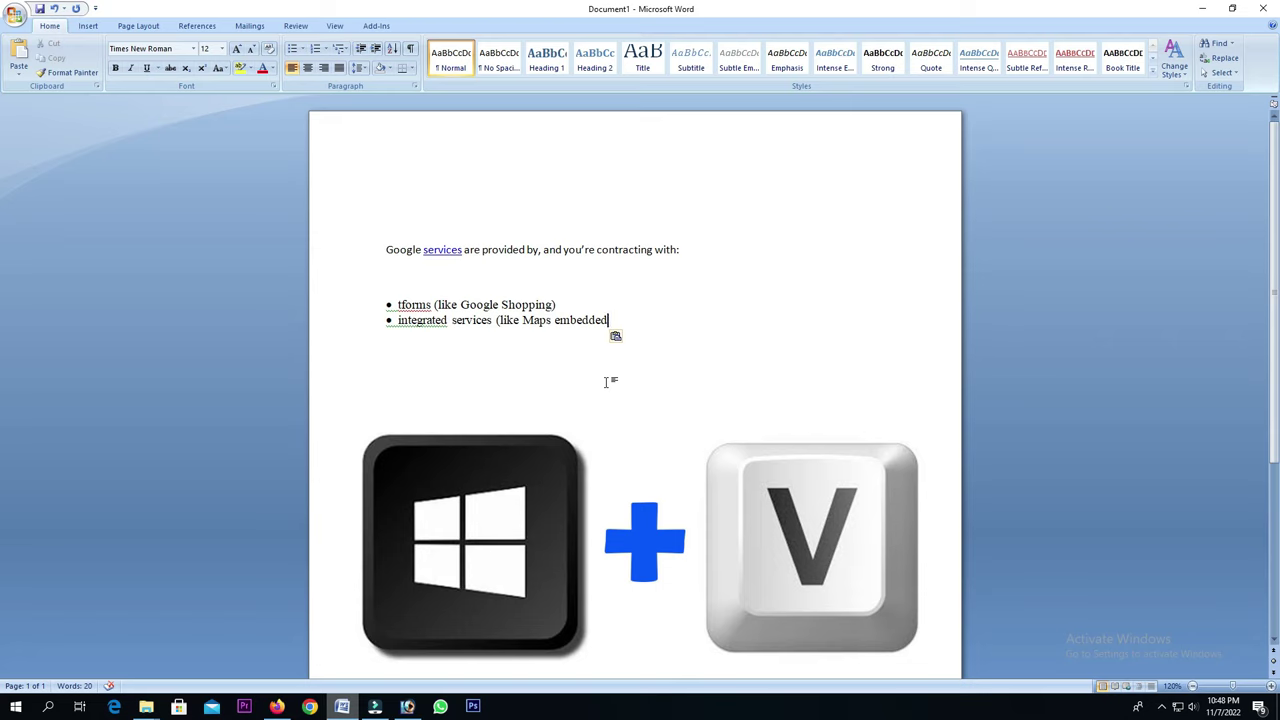
pyautogui.press('super+v')
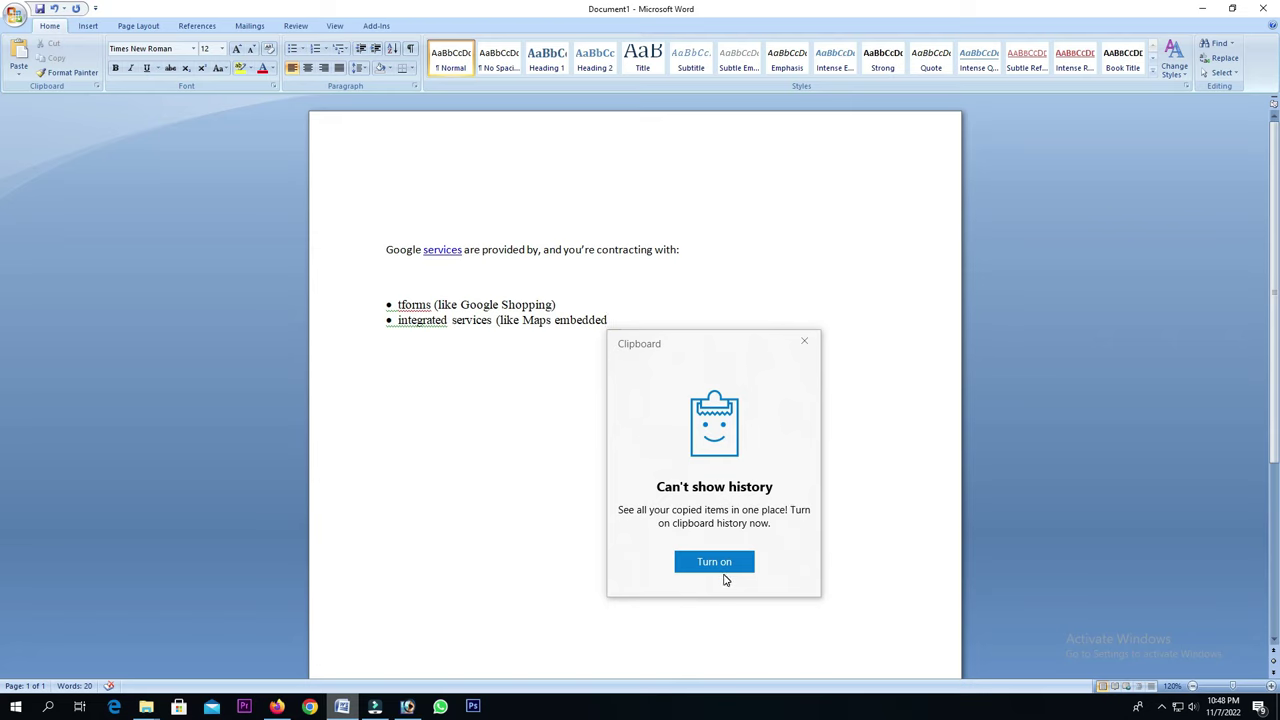
pyautogui.click(716, 564)
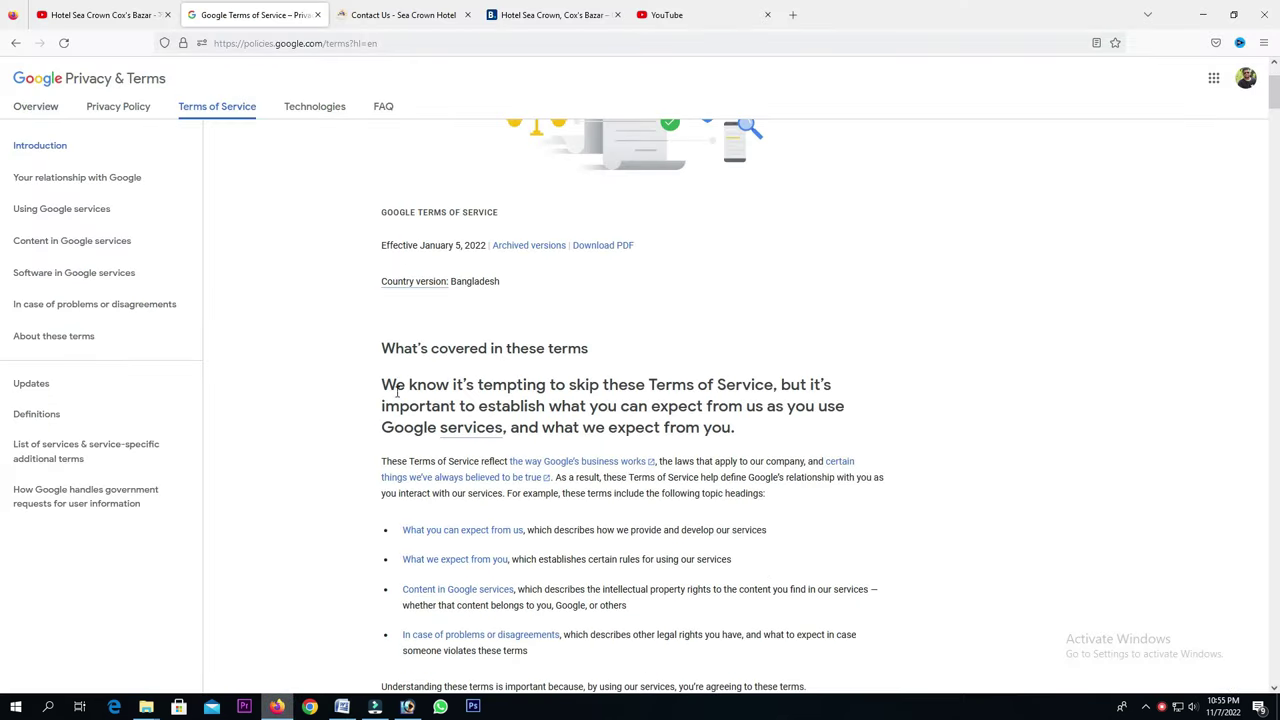
# - Copy a Terms paragraph, the Terms heading, and the Age requirements heading with its first paragraph
pyautogui.moveTo(381, 385); pyautogui.dragTo(757, 437)
pyautogui.rightClick(708, 408)
pyautogui.click(730, 424)
pyautogui.scroll(-5, 572, 530)
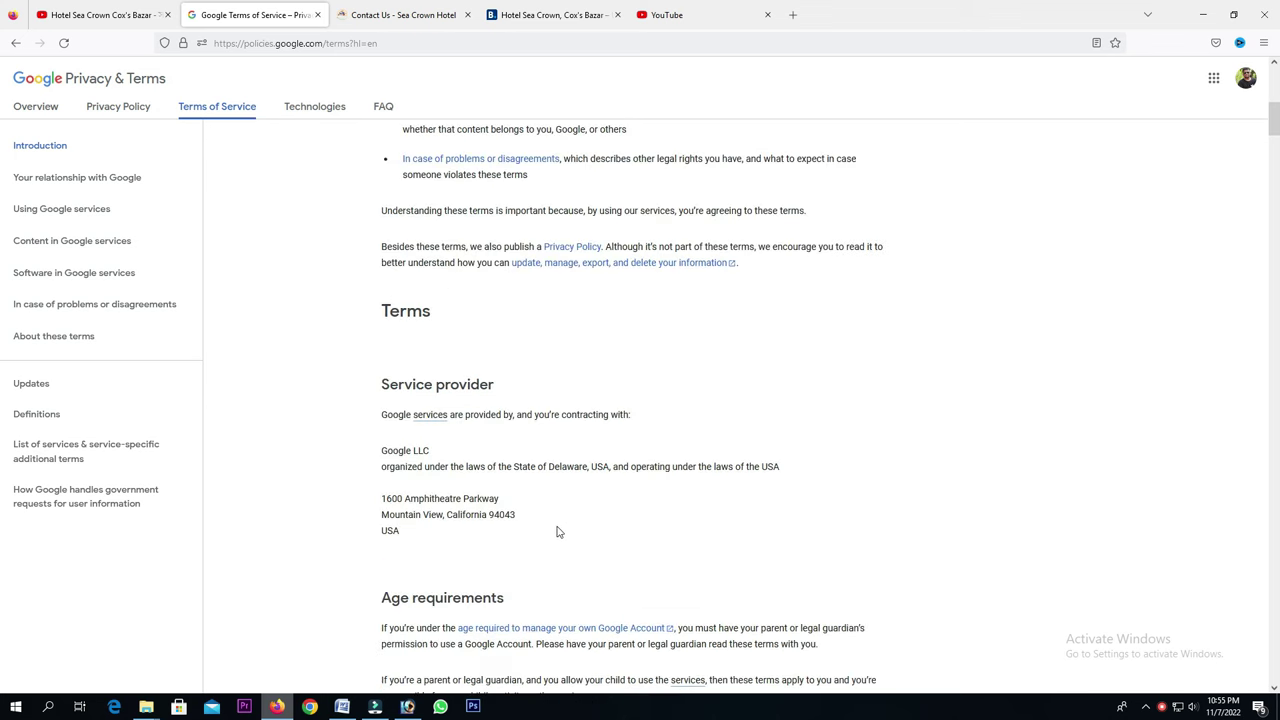
pyautogui.doubleClick(402, 311)
pyautogui.rightClick(398, 321)
pyautogui.click(416, 334)
pyautogui.scroll(-3, 543, 465)
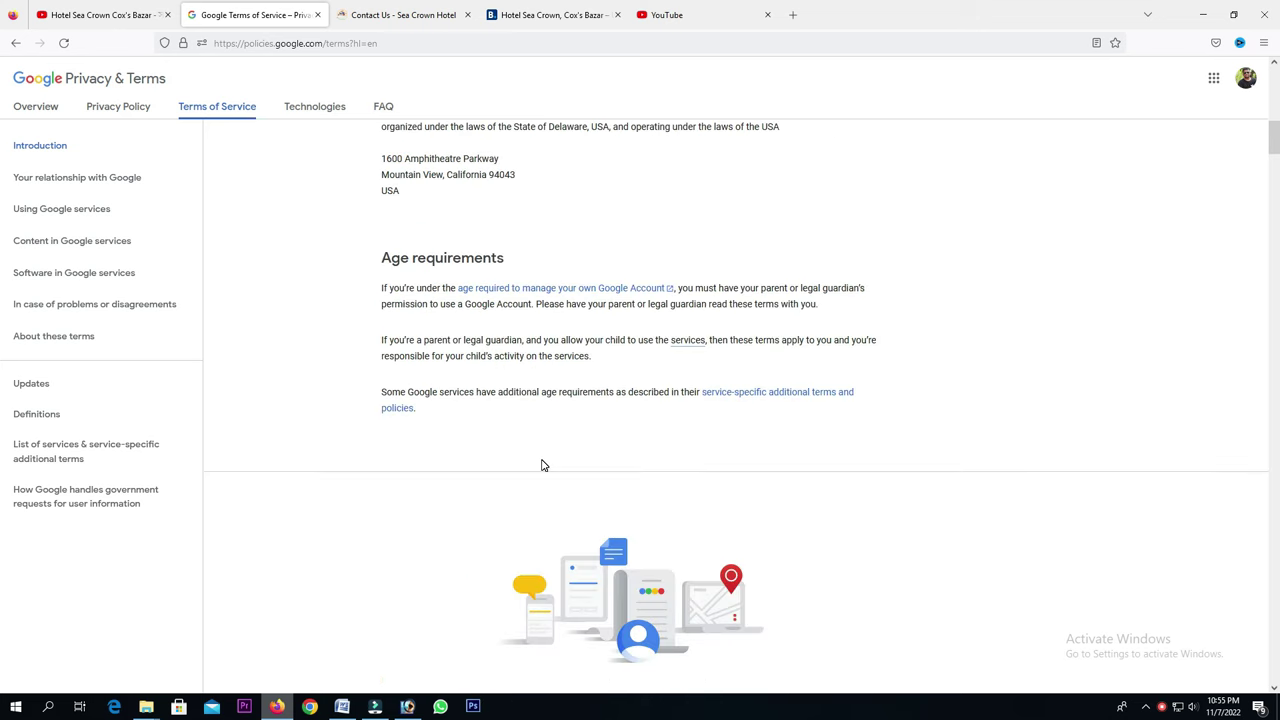
pyautogui.moveTo(380, 256); pyautogui.dragTo(835, 317)
pyautogui.rightClick(753, 299)
pyautogui.click(766, 317)
# - Copy the paragraph about developing new technologies
pyautogui.scroll(-3, 622, 477)
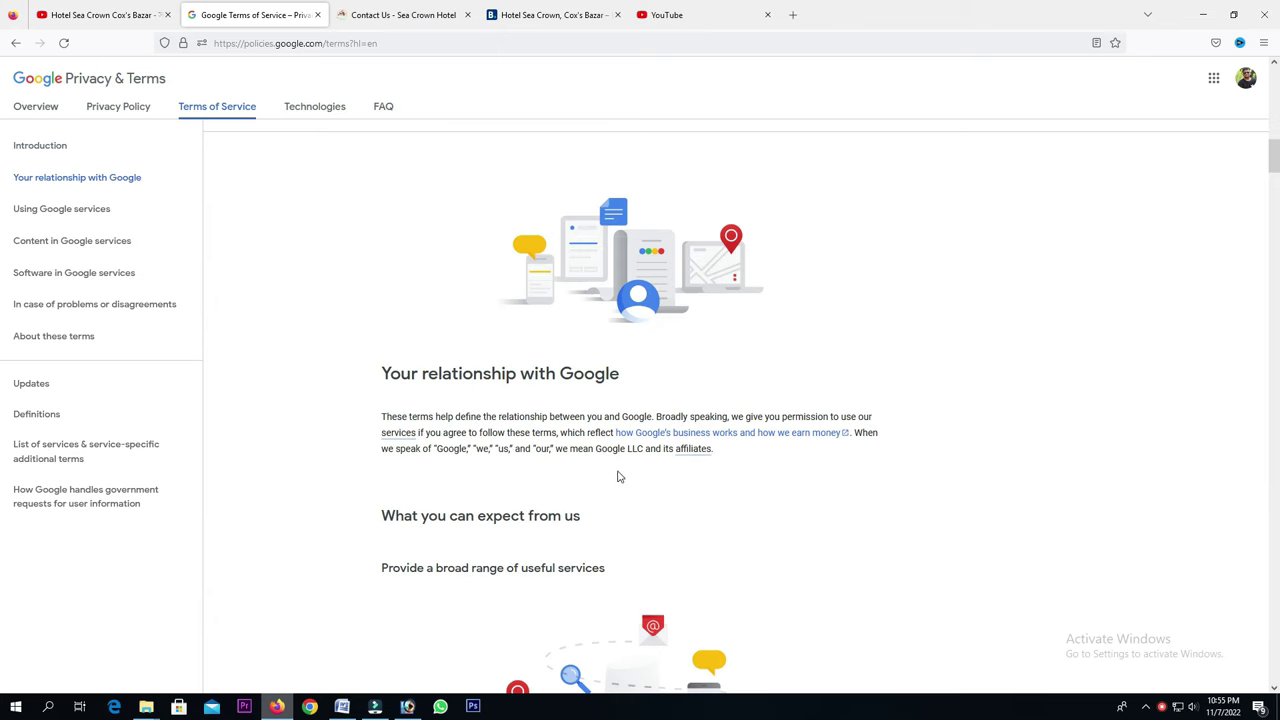
pyautogui.scroll(-5, 618, 477)
pyautogui.scroll(-3, 440, 438)
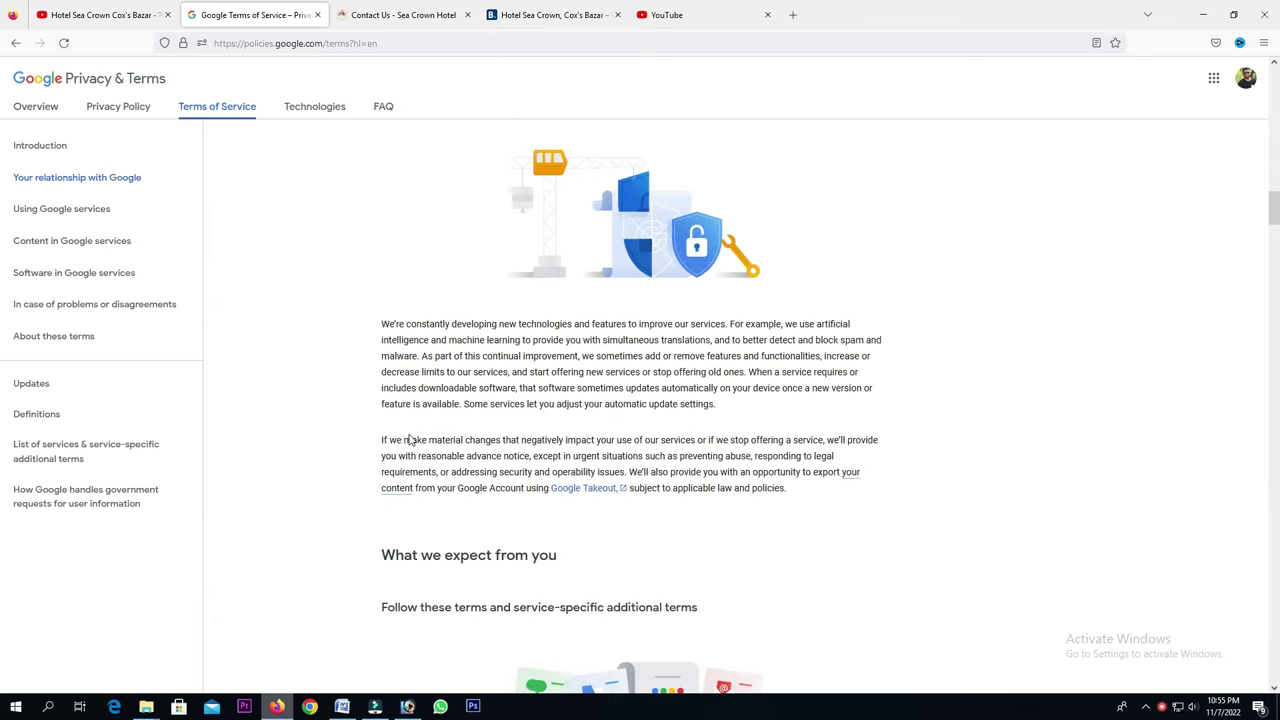
pyautogui.moveTo(404, 335); pyautogui.dragTo(758, 403)
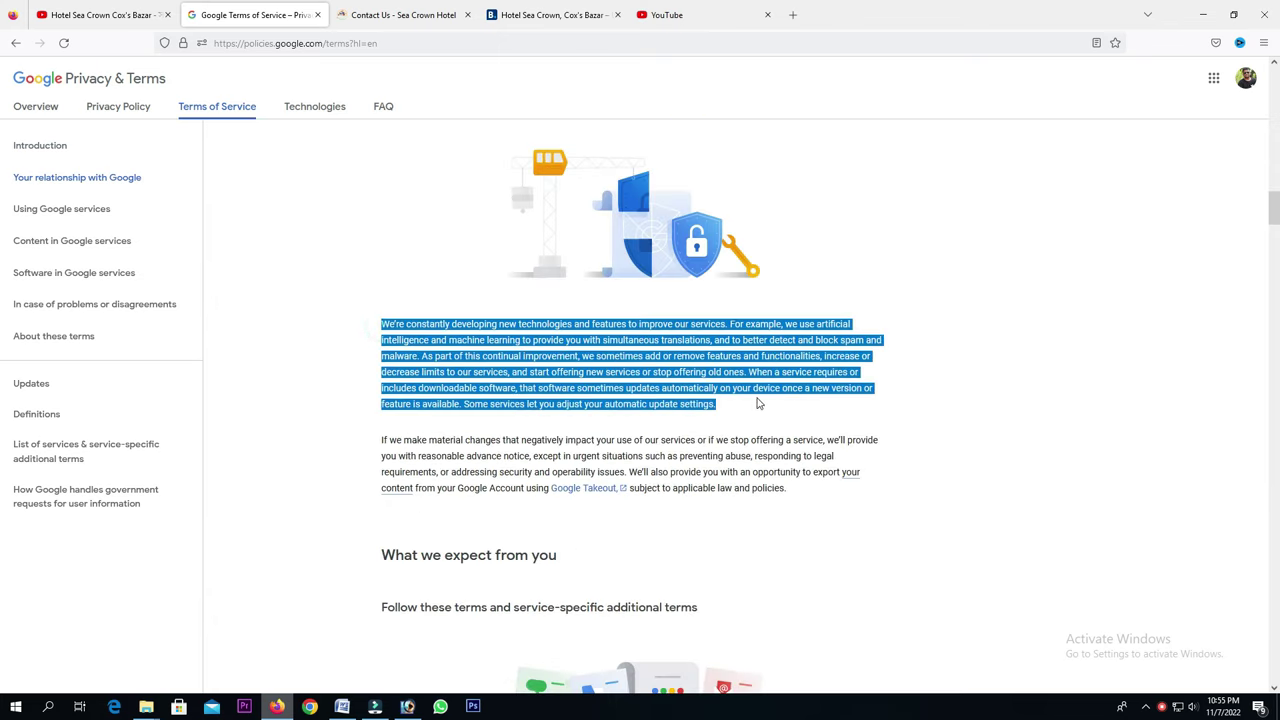
pyautogui.rightClick(662, 356)
pyautogui.click(687, 369)
# - Copy the Respect others rules of conduct and return to Word
pyautogui.scroll(-5, 597, 497)
pyautogui.scroll(-1, 480, 481)
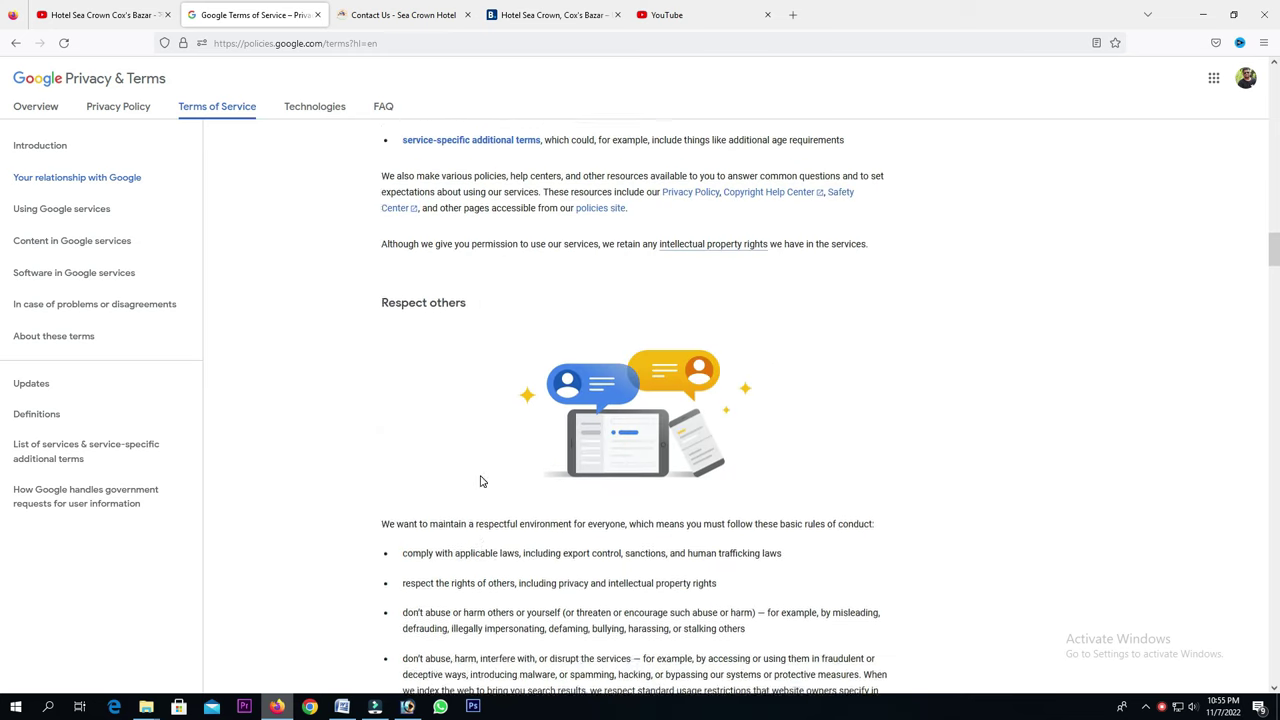
pyautogui.scroll(-1, 480, 481)
pyautogui.moveTo(380, 389); pyautogui.dragTo(789, 574)
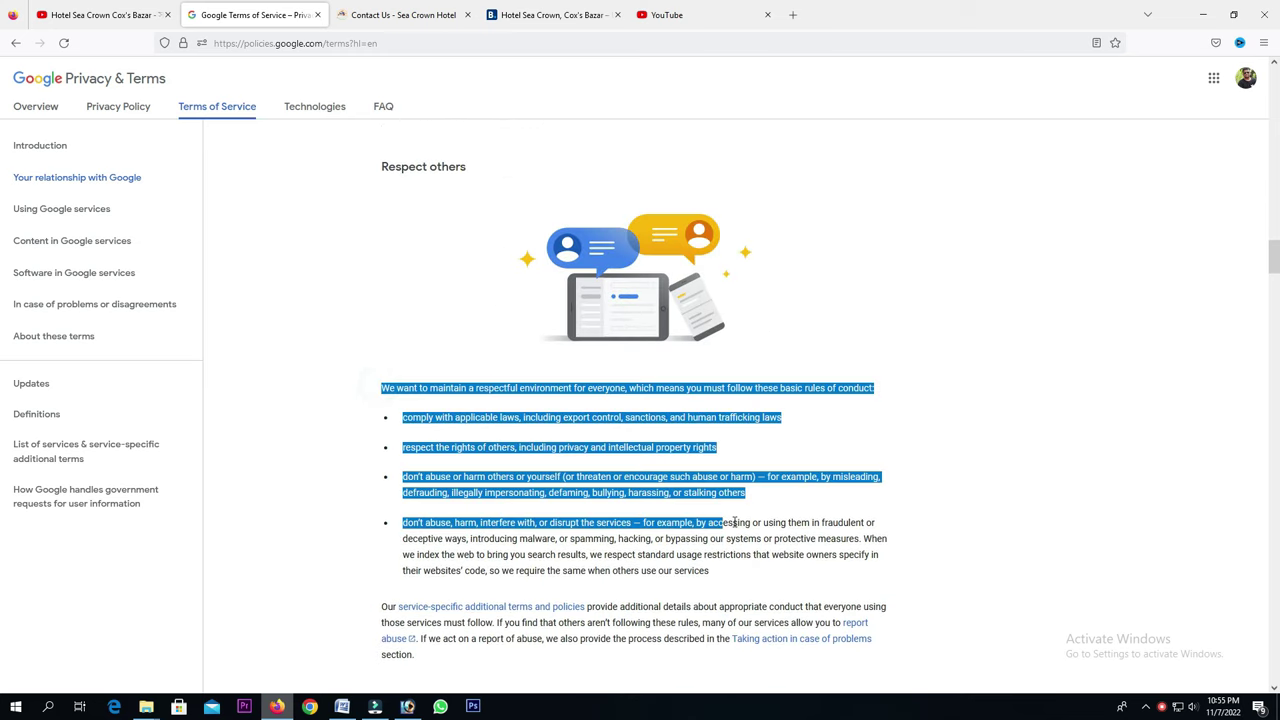
pyautogui.rightClick(667, 444)
pyautogui.click(690, 458)
pyautogui.hotkey('alt', 'Tab')
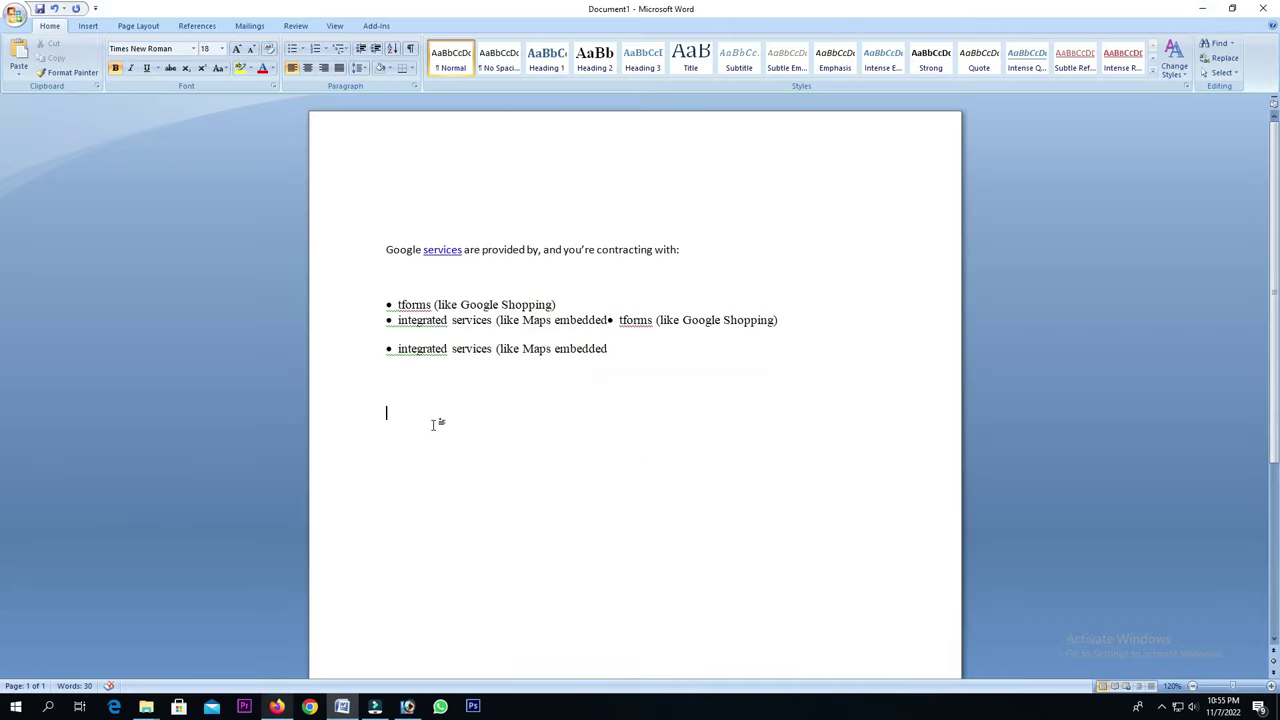
# - Paste the rules-of-conduct entry from the Win+V clipboard history
pyautogui.press('super+v')
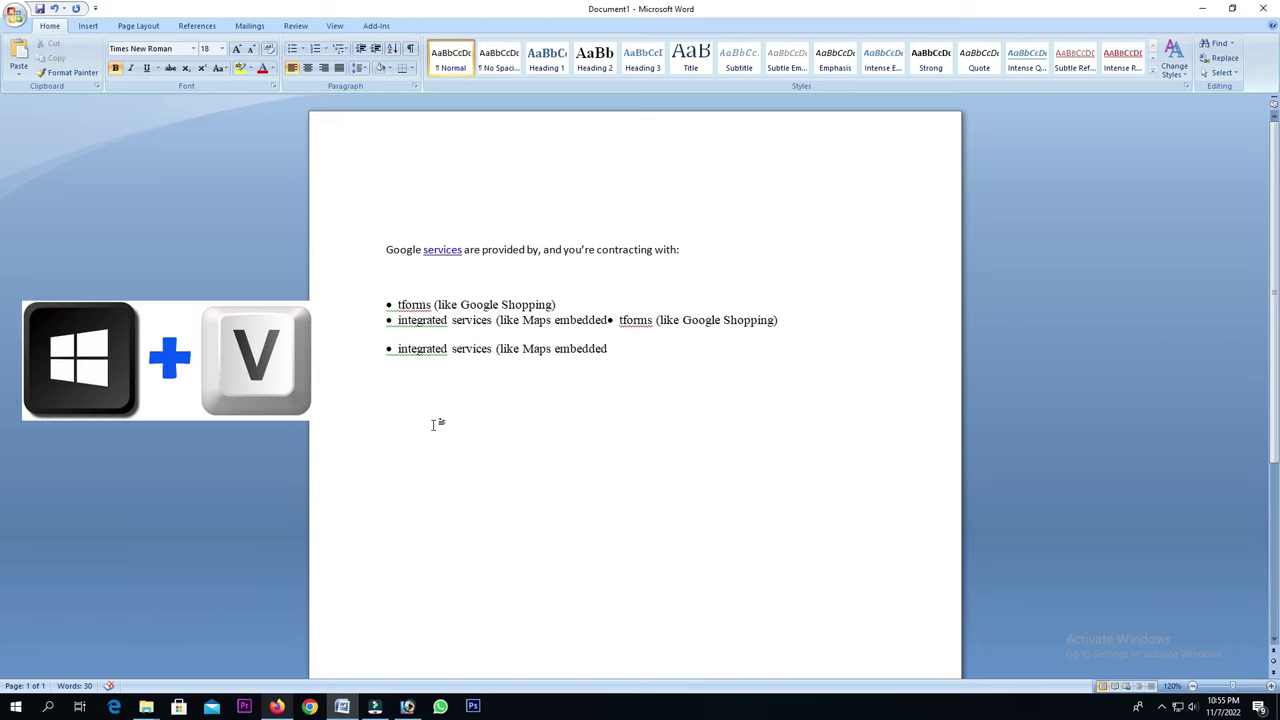
pyautogui.press('super+v')
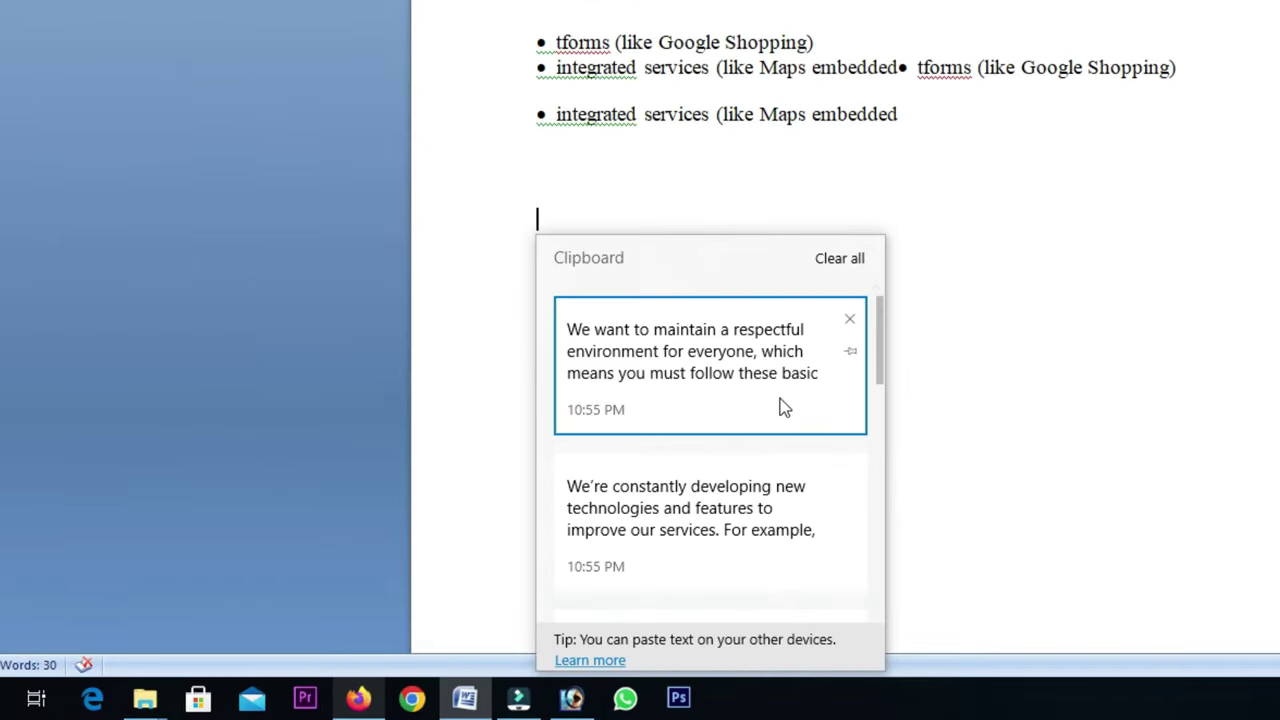
pyautogui.scroll(-5, 784, 404)
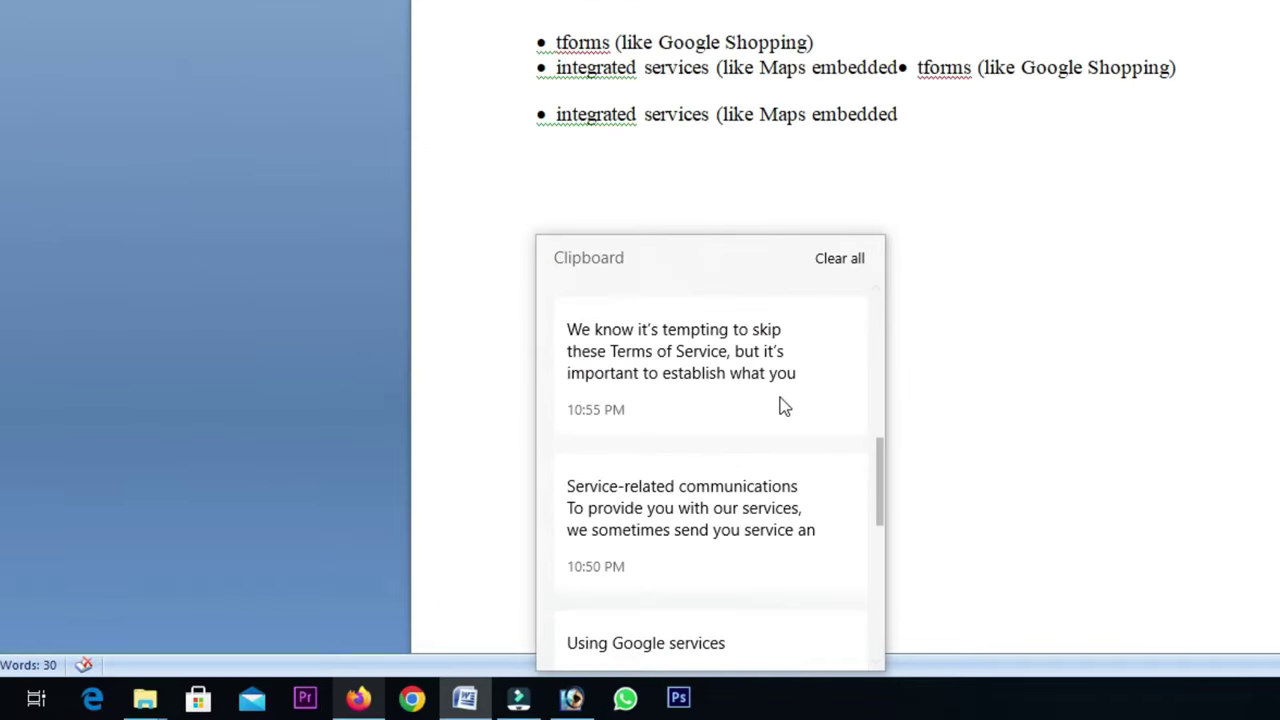
pyautogui.scroll(-5, 780, 410)
pyautogui.scroll(5, 765, 440)
pyautogui.scroll(5, 757, 451)
pyautogui.scroll(2, 757, 453)
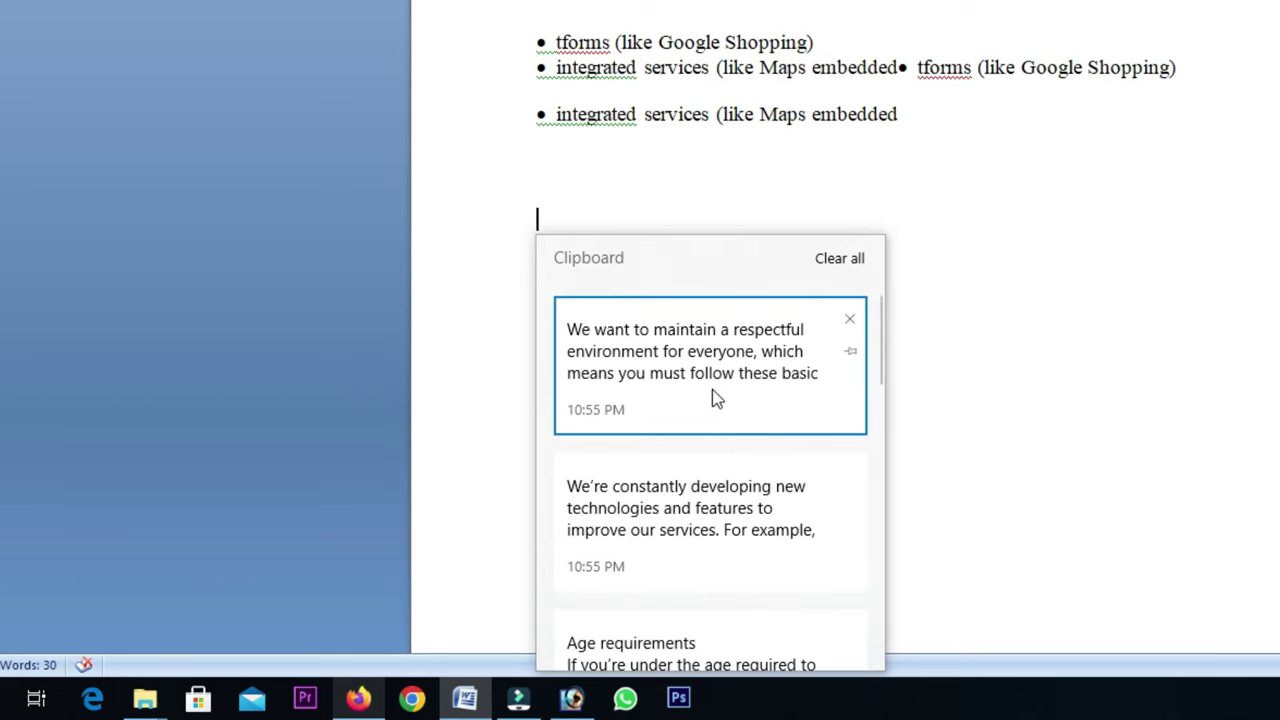
pyautogui.click(821, 392)
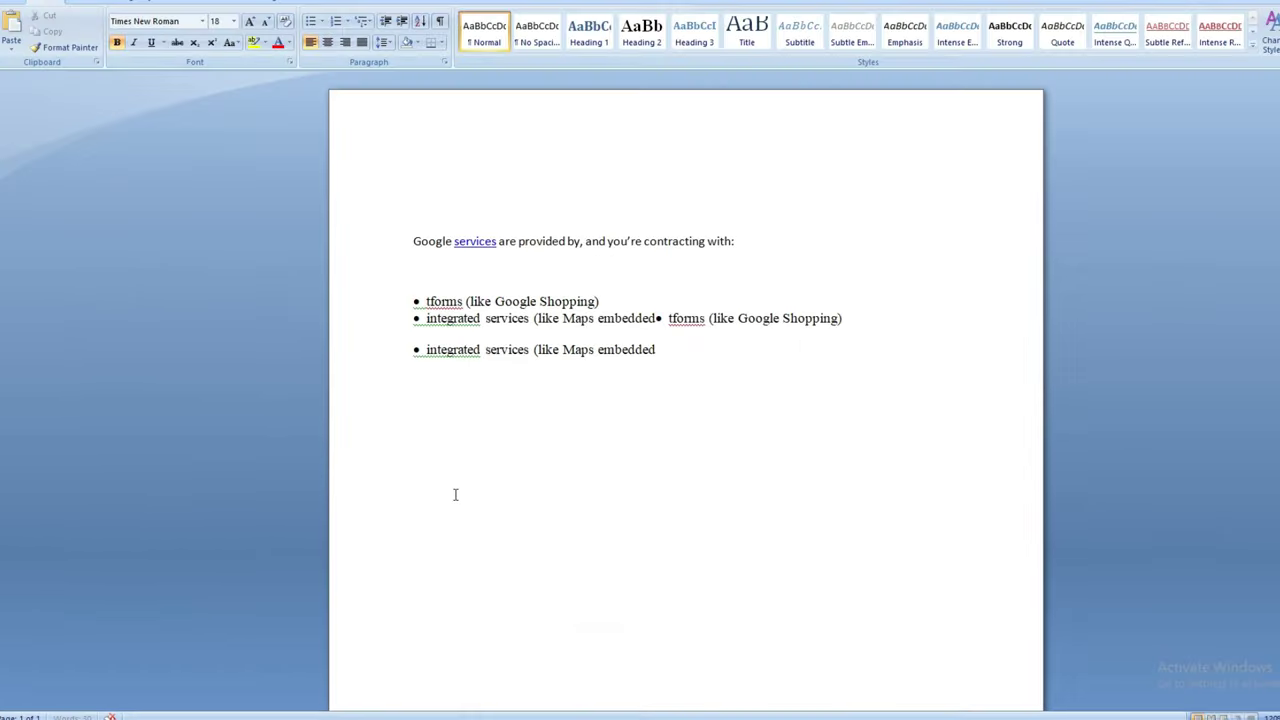
pyautogui.scroll(-2, 530, 510)
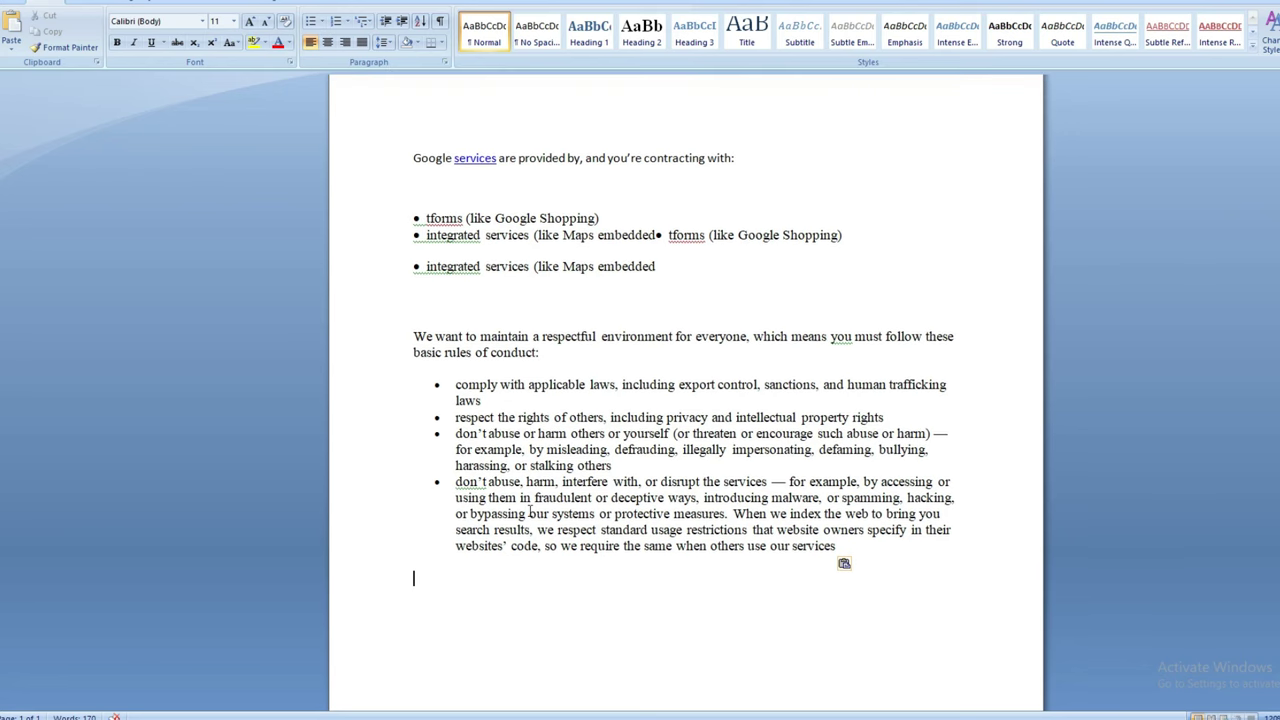
# - Paste the new-technologies paragraph and the Age requirements text from clipboard history
pyautogui.press('super+v')
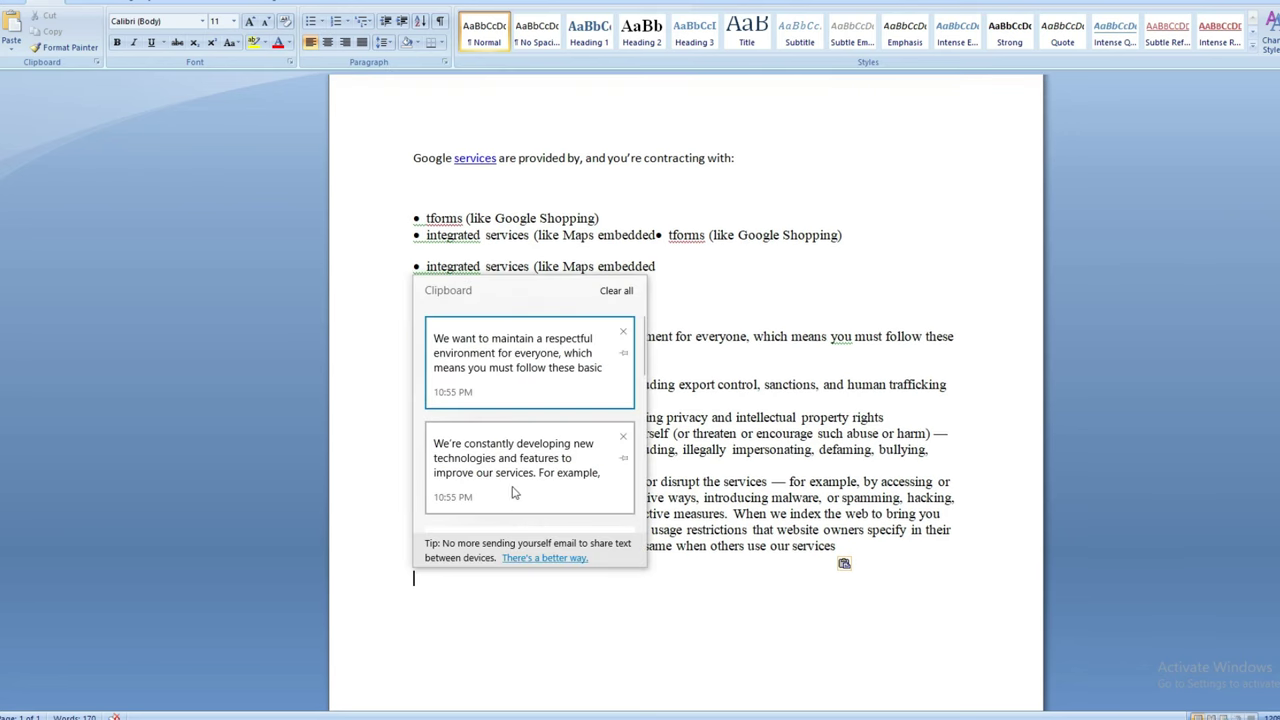
pyautogui.click(512, 481)
pyautogui.scroll(-5, 510, 475)
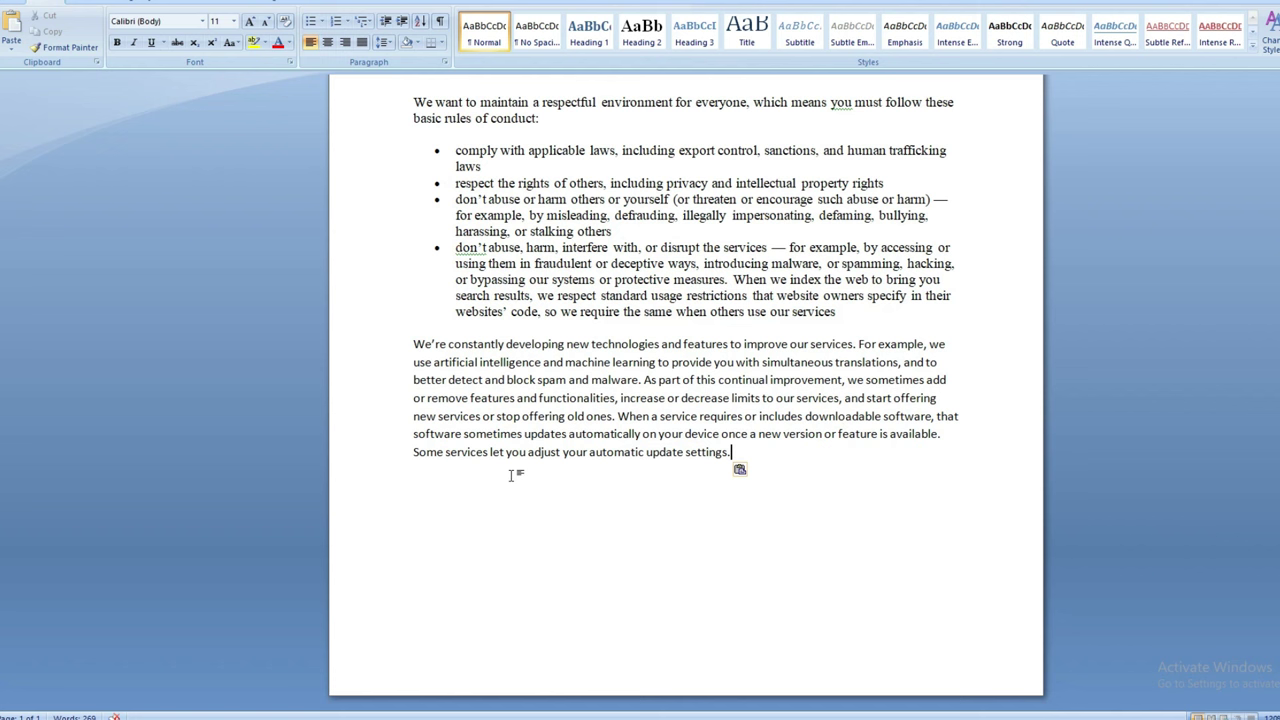
pyautogui.press('super+v')
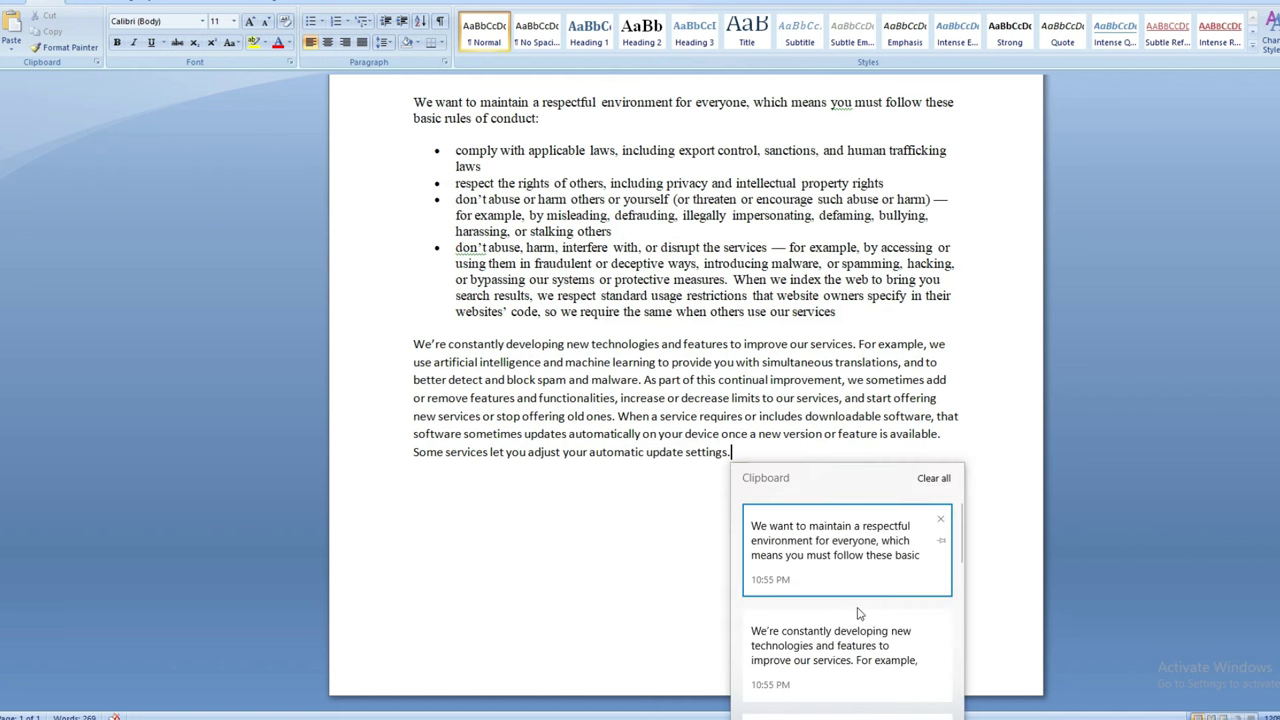
pyautogui.click(826, 556)
pyautogui.scroll(5, 805, 533)
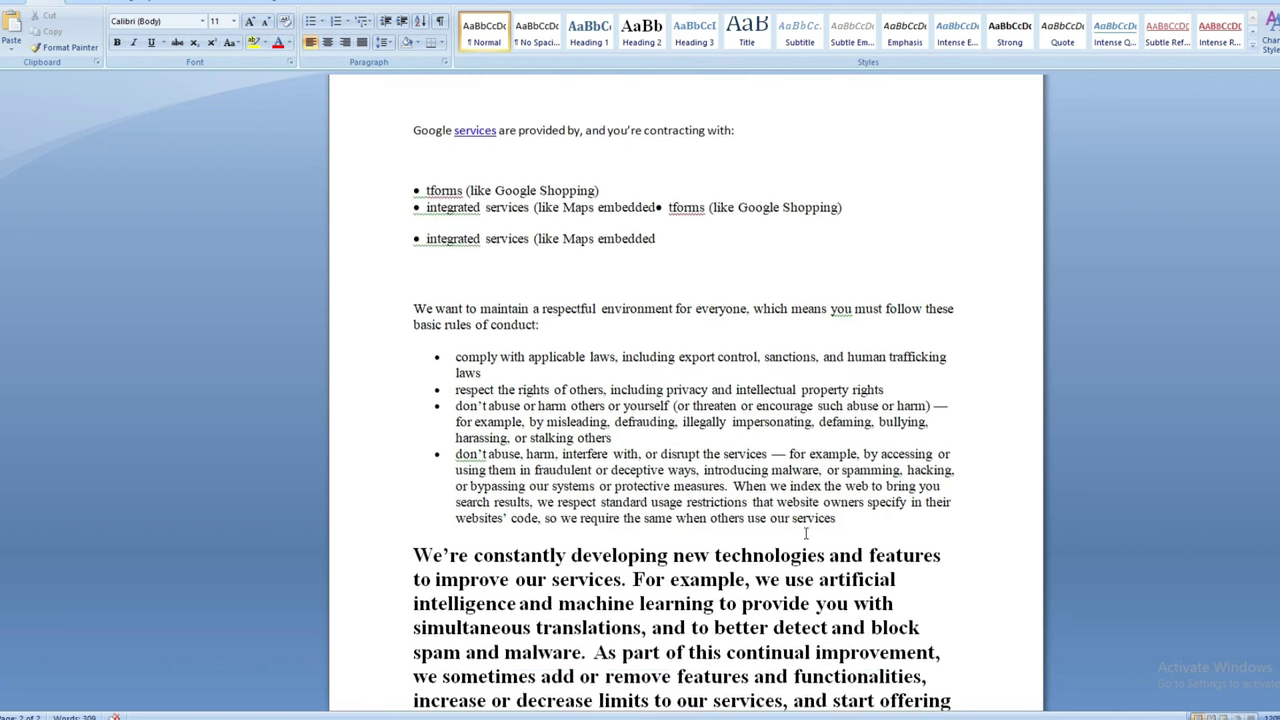
pyautogui.scroll(1, 805, 533)
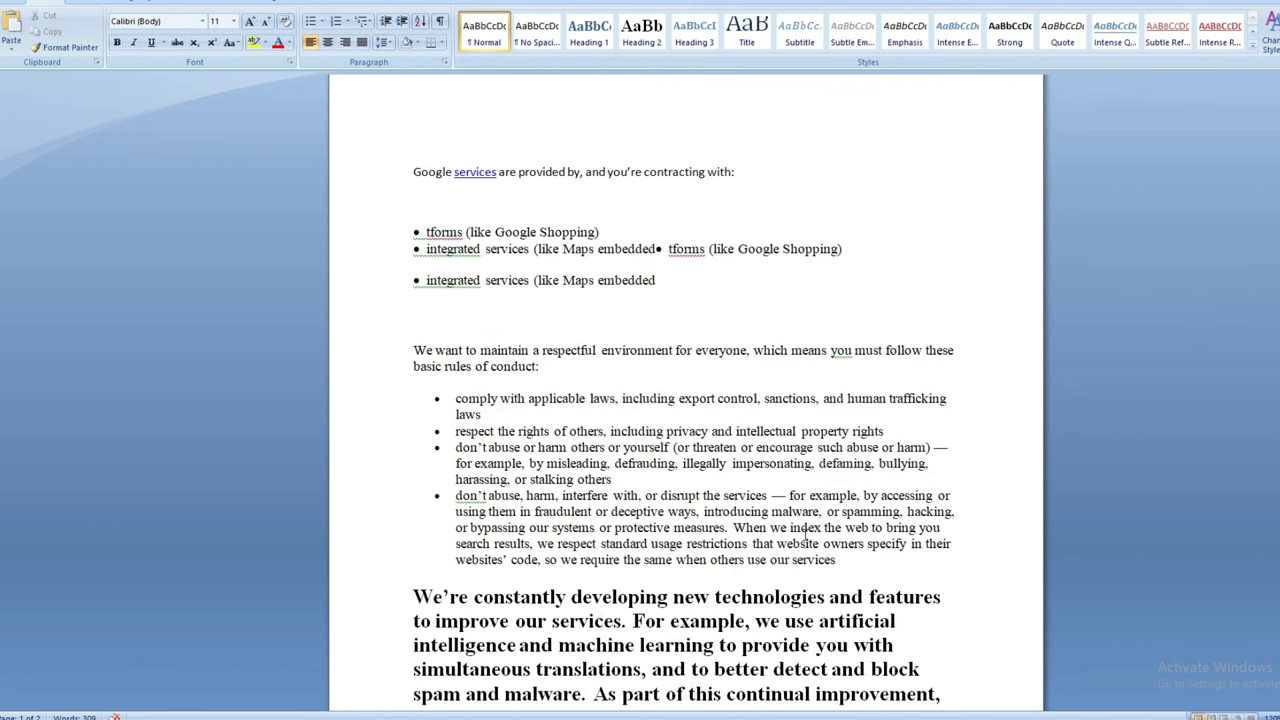
pyautogui.scroll(-5, 805, 537)
pyautogui.scroll(-1, 805, 537)
pyautogui.scroll(-3, 805, 537)
pyautogui.scroll(-2, 800, 535)
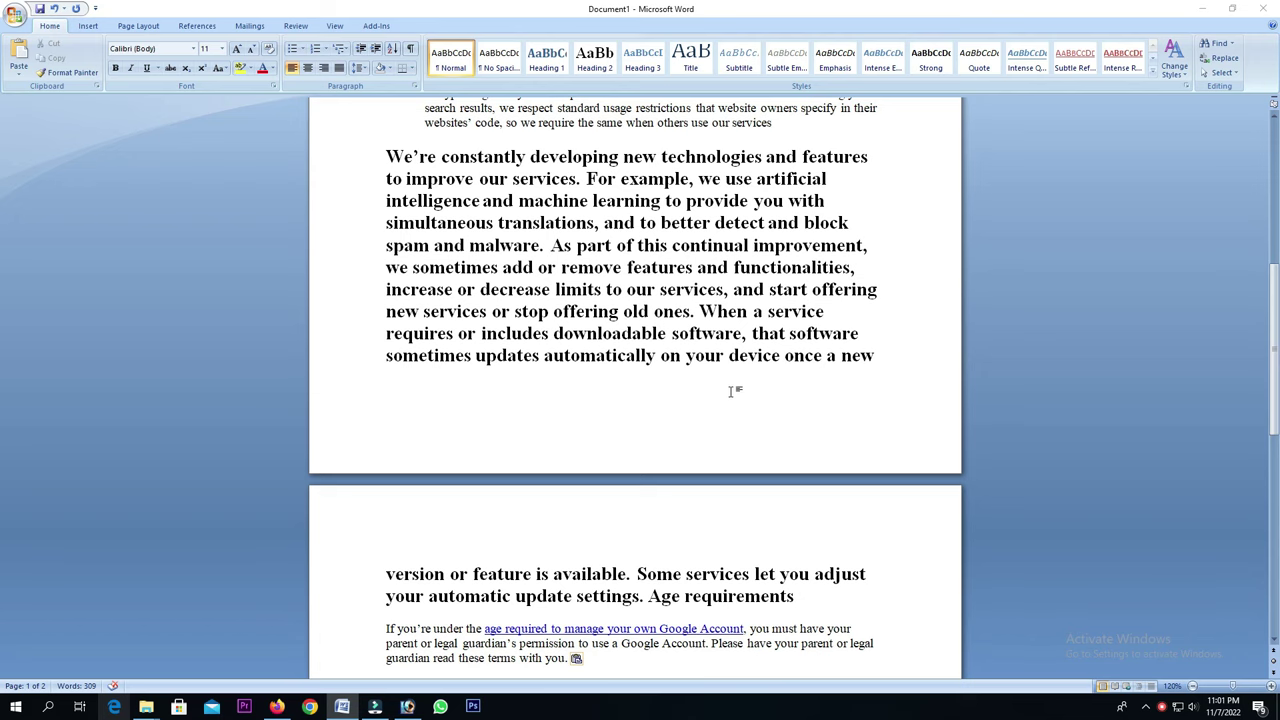
# - Create a second virtual desktop in Task View and switch to the empty Desktop 2
pyautogui.scroll(1, 731, 391)
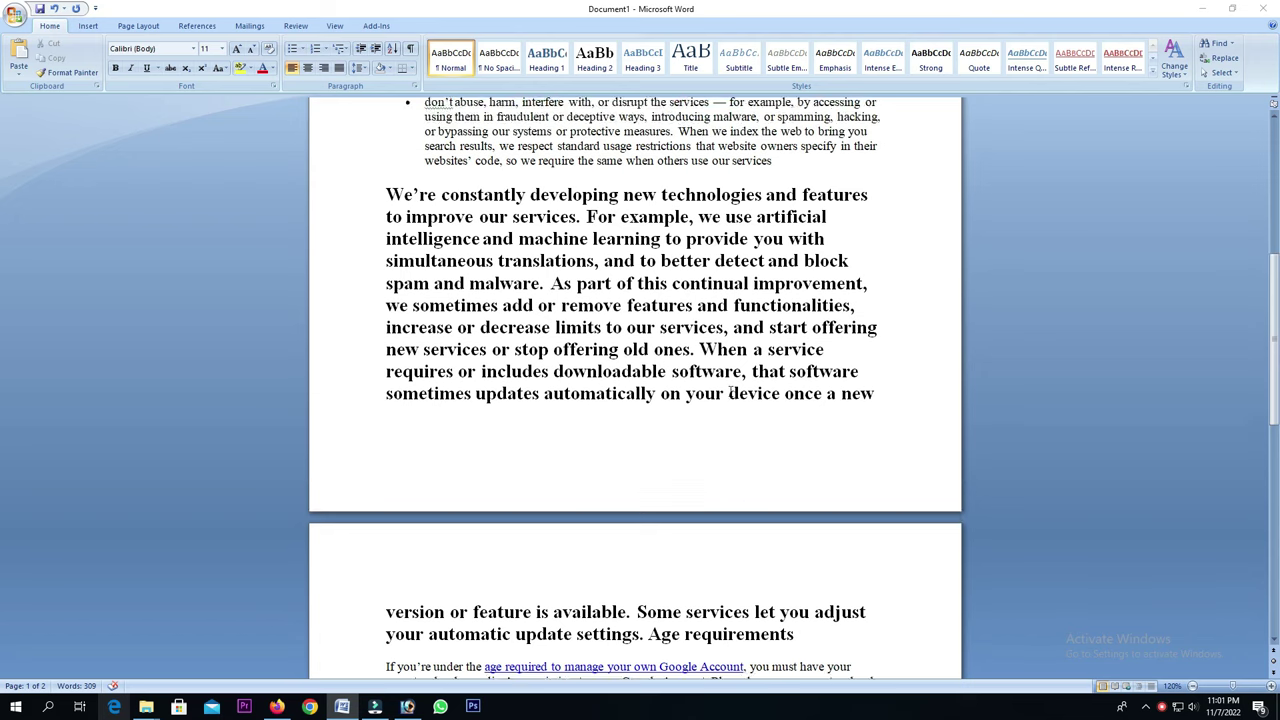
pyautogui.scroll(2, 731, 391)
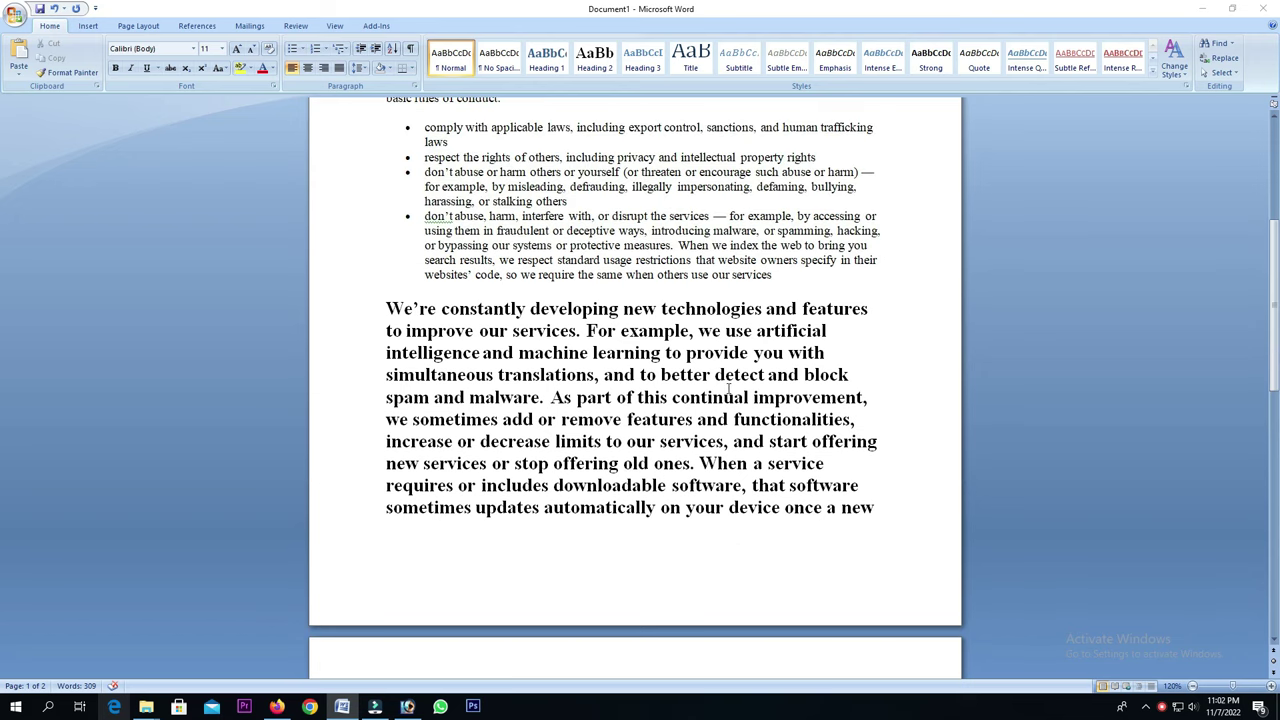
pyautogui.scroll(1, 727, 390)
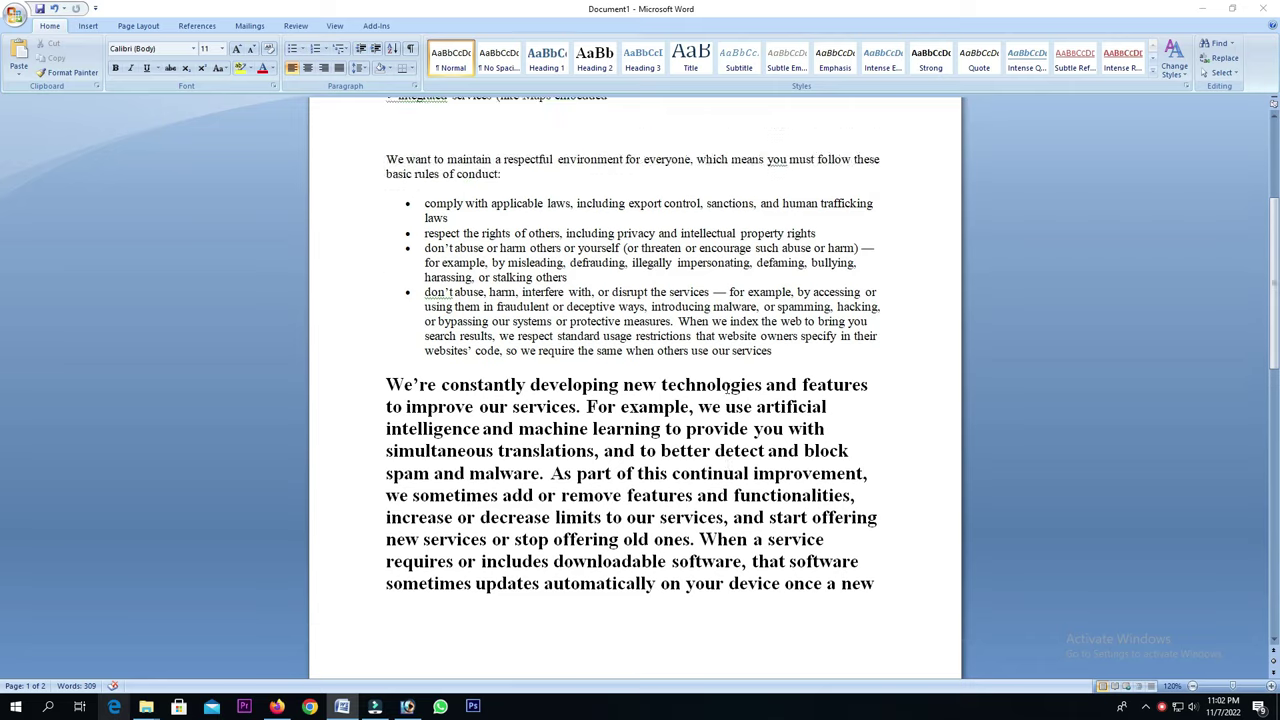
pyautogui.scroll(4, 727, 390)
pyautogui.scroll(2, 727, 390)
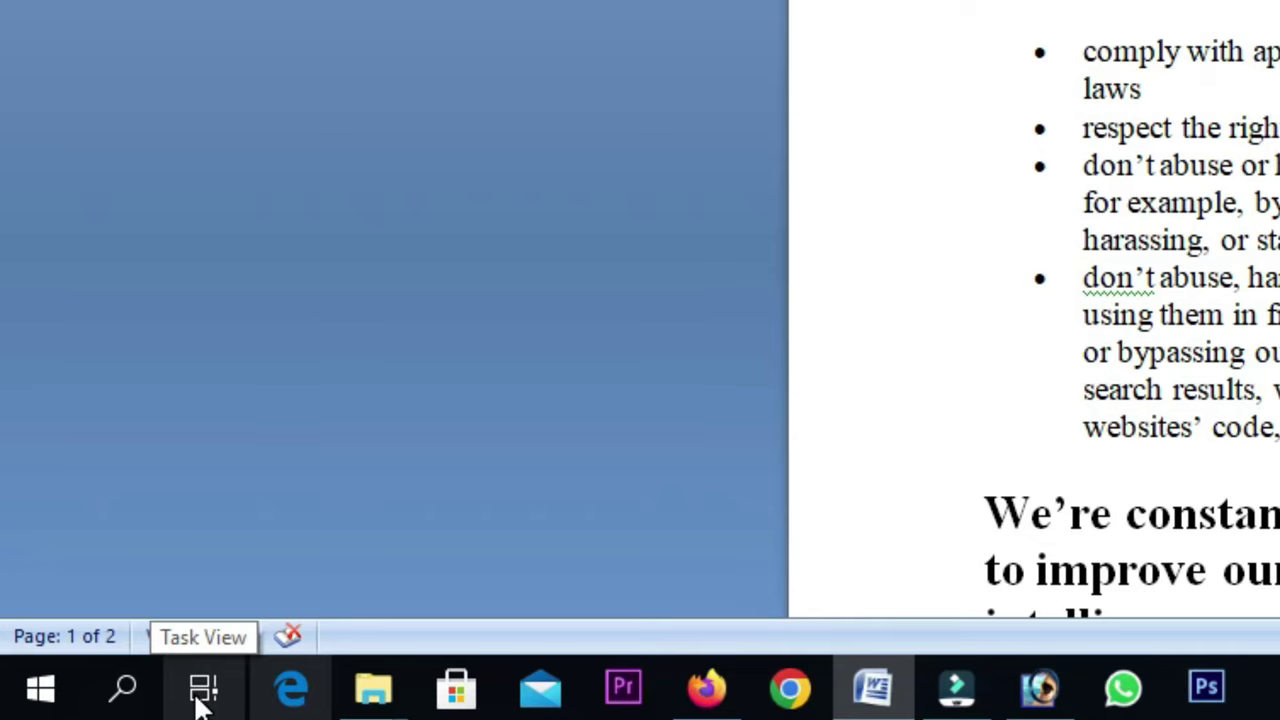
pyautogui.click(198, 702)
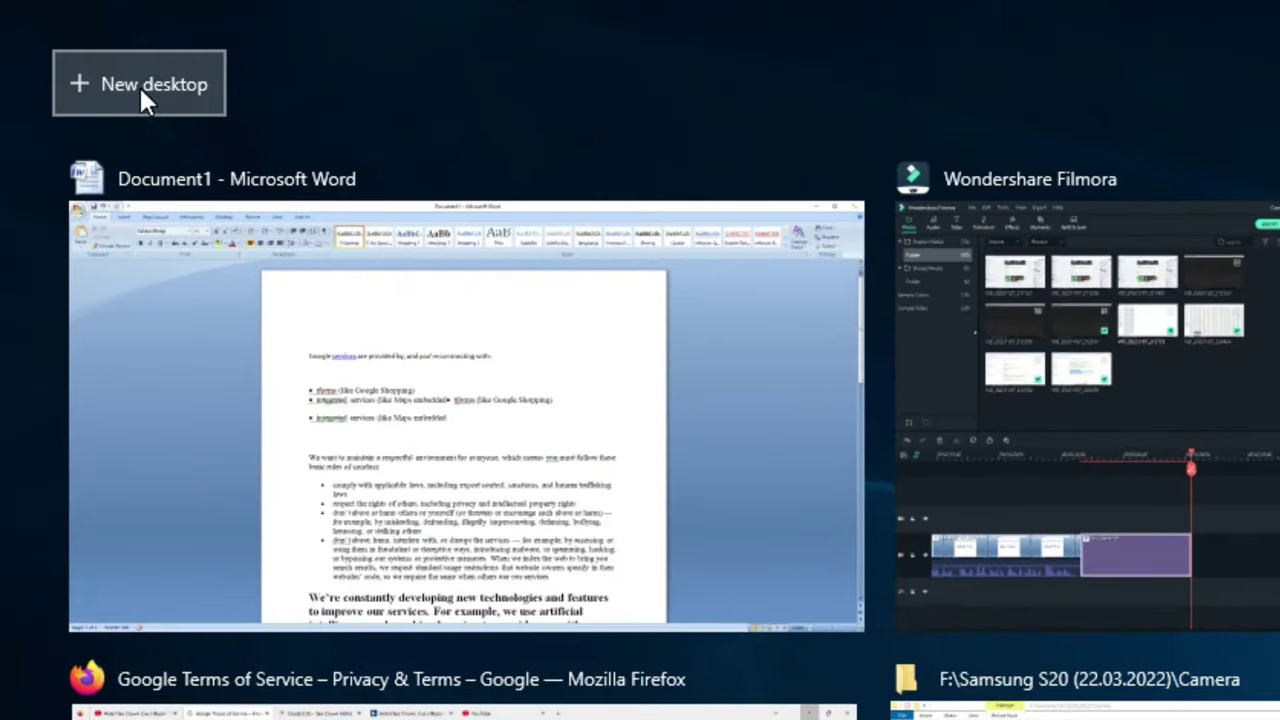
pyautogui.click(139, 85)
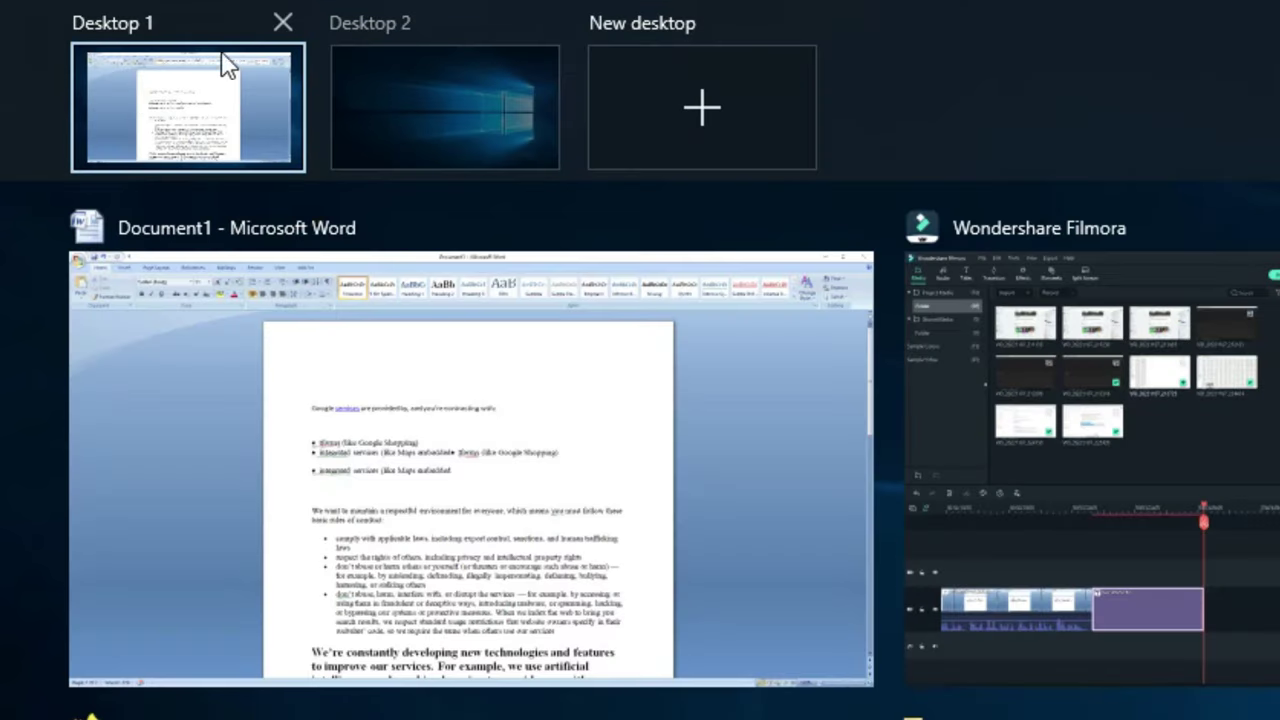
pyautogui.moveTo(445, 107)
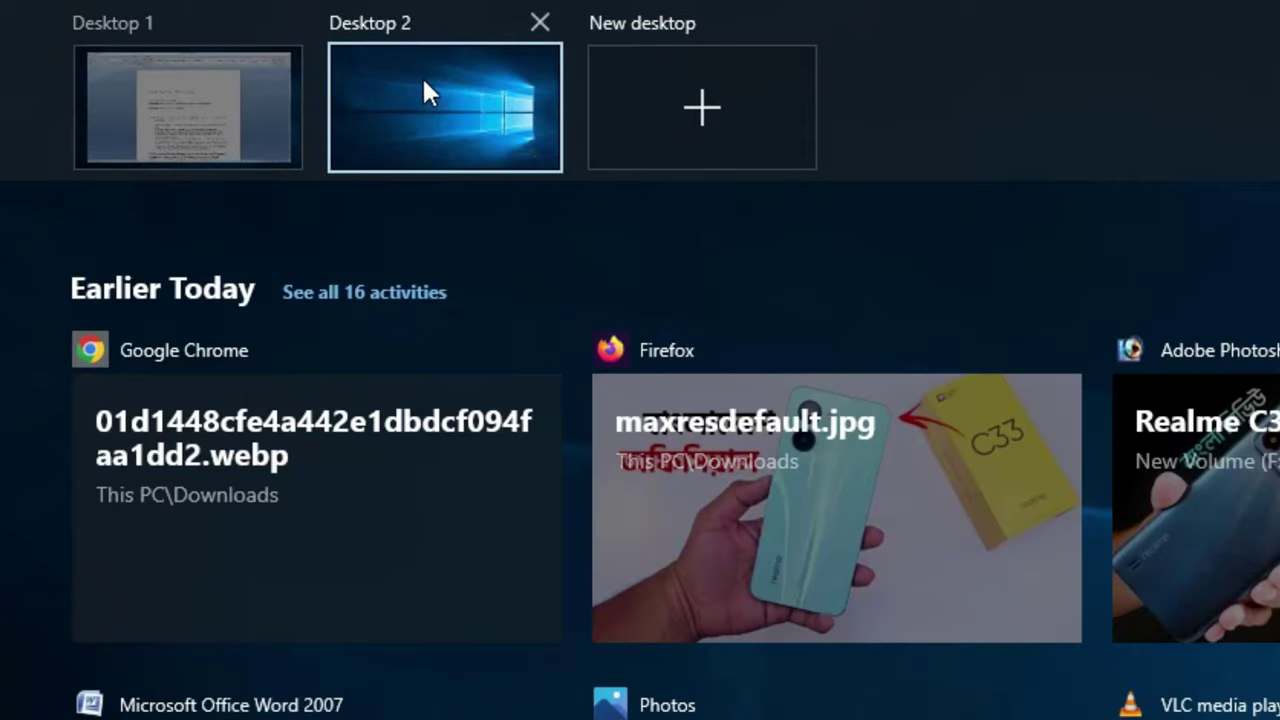
pyautogui.click(447, 93)
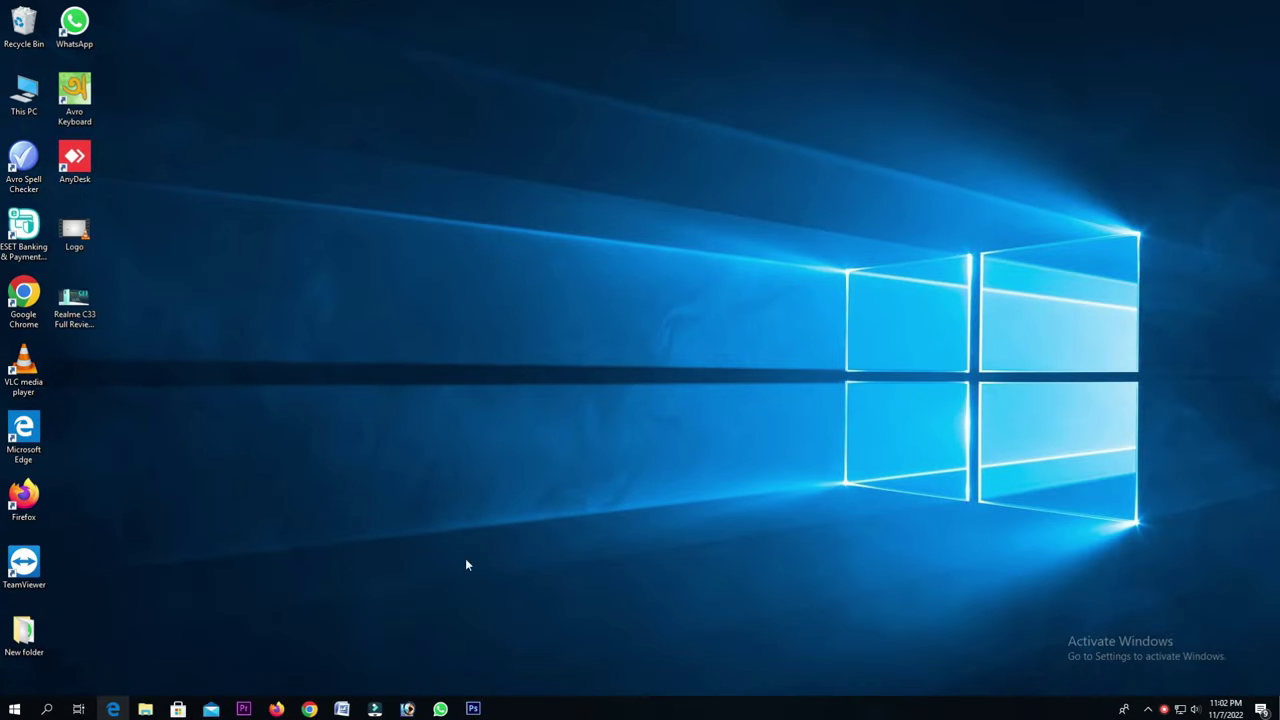
# - Return to Desktop 1 to review the Word document, then switch back to Desktop 2
pyautogui.click(79, 711)
pyautogui.click(82, 45)
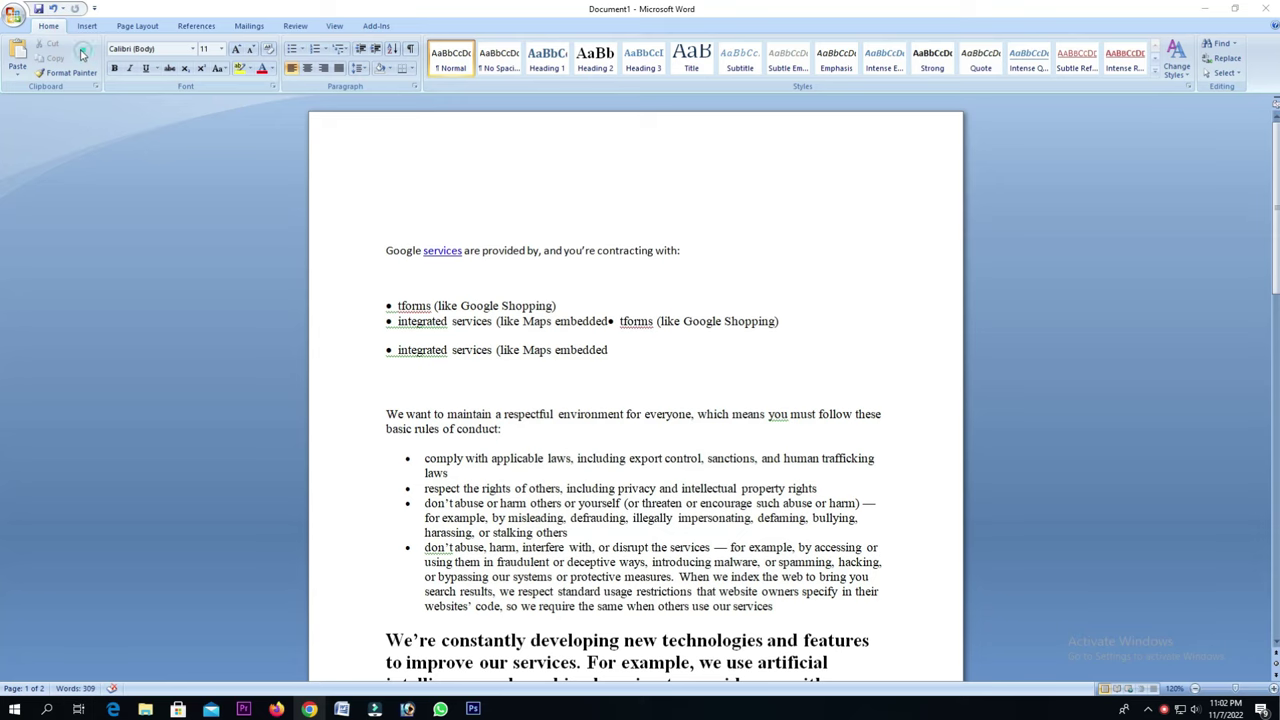
pyautogui.scroll(-3, 496, 458)
pyautogui.scroll(-1, 496, 458)
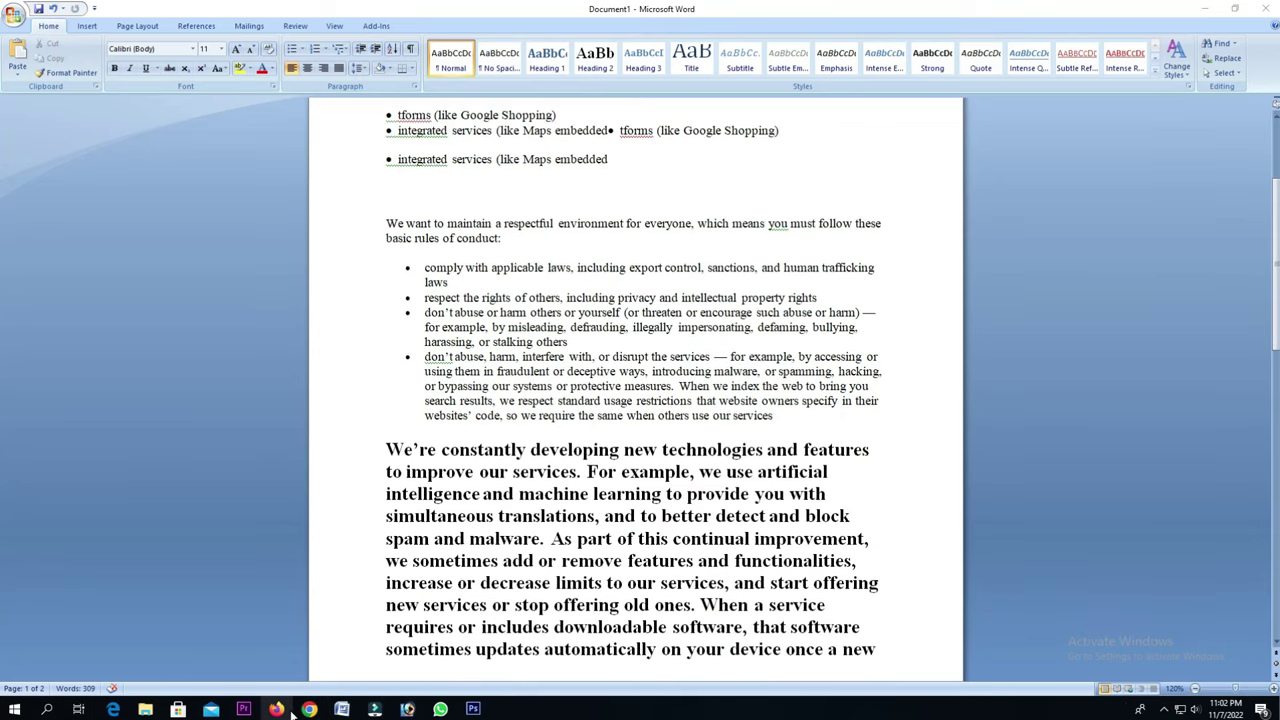
pyautogui.click(78, 709)
pyautogui.click(172, 46)
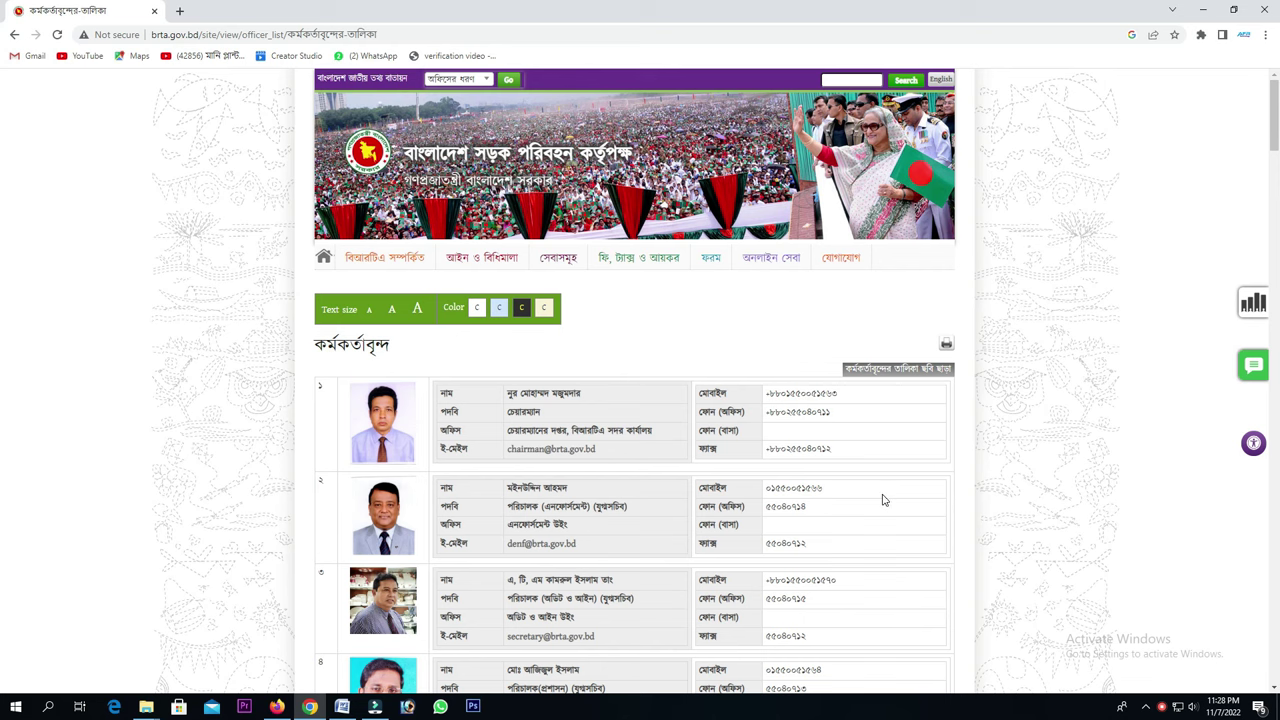
# - Find an officer's name on the BRTA officer list with Ctrl+F and select the full matched name
pyautogui.scroll(-1, 592, 372)
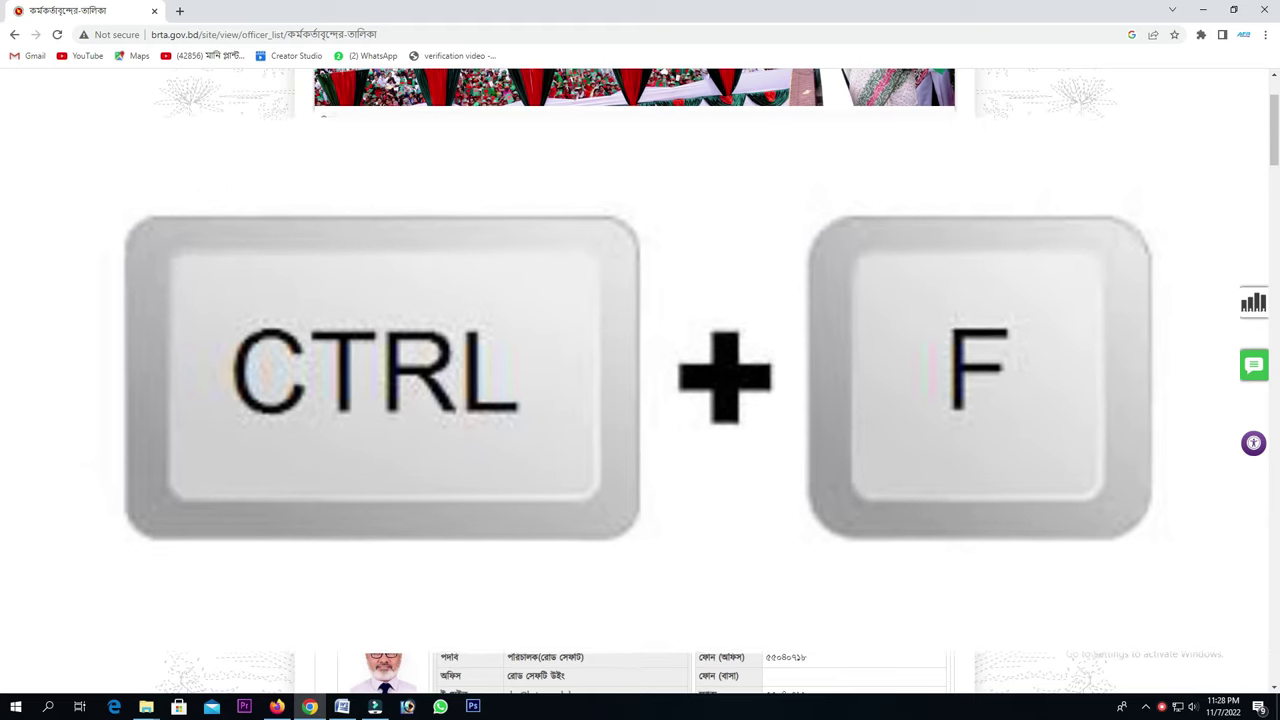
pyautogui.hotkey('ctrl', 'f')
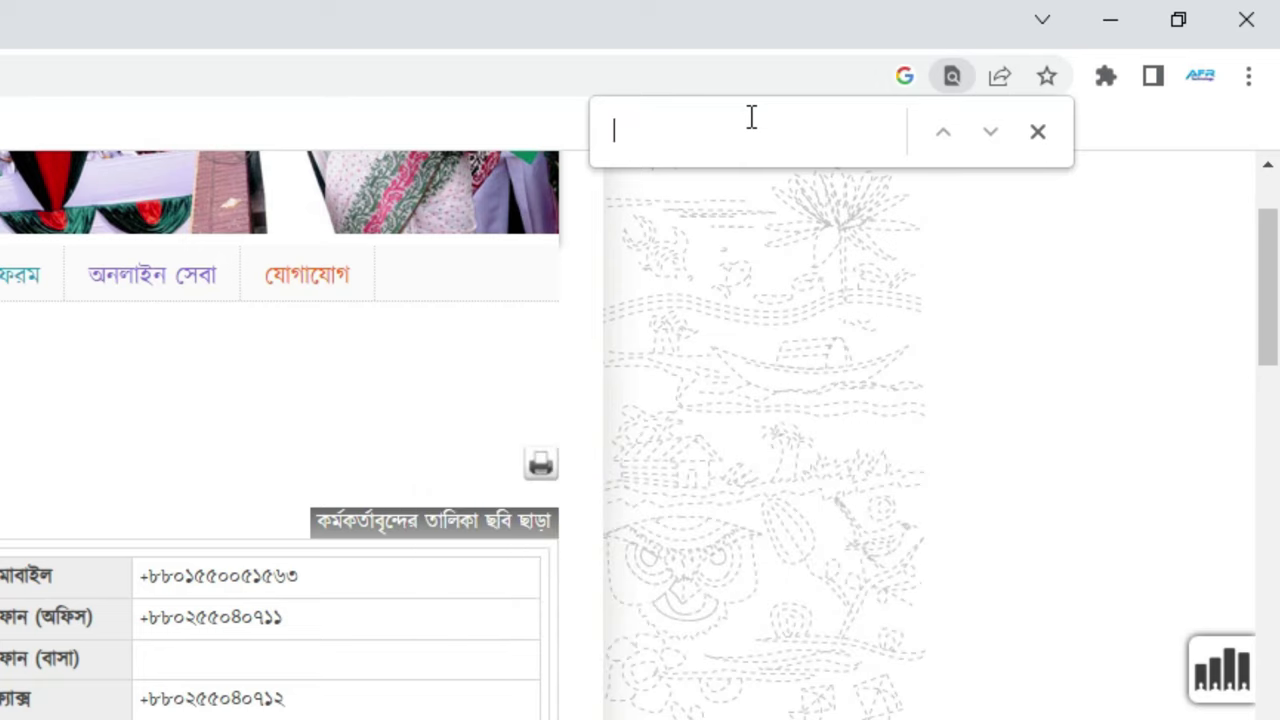
pyautogui.write('রশিদ')
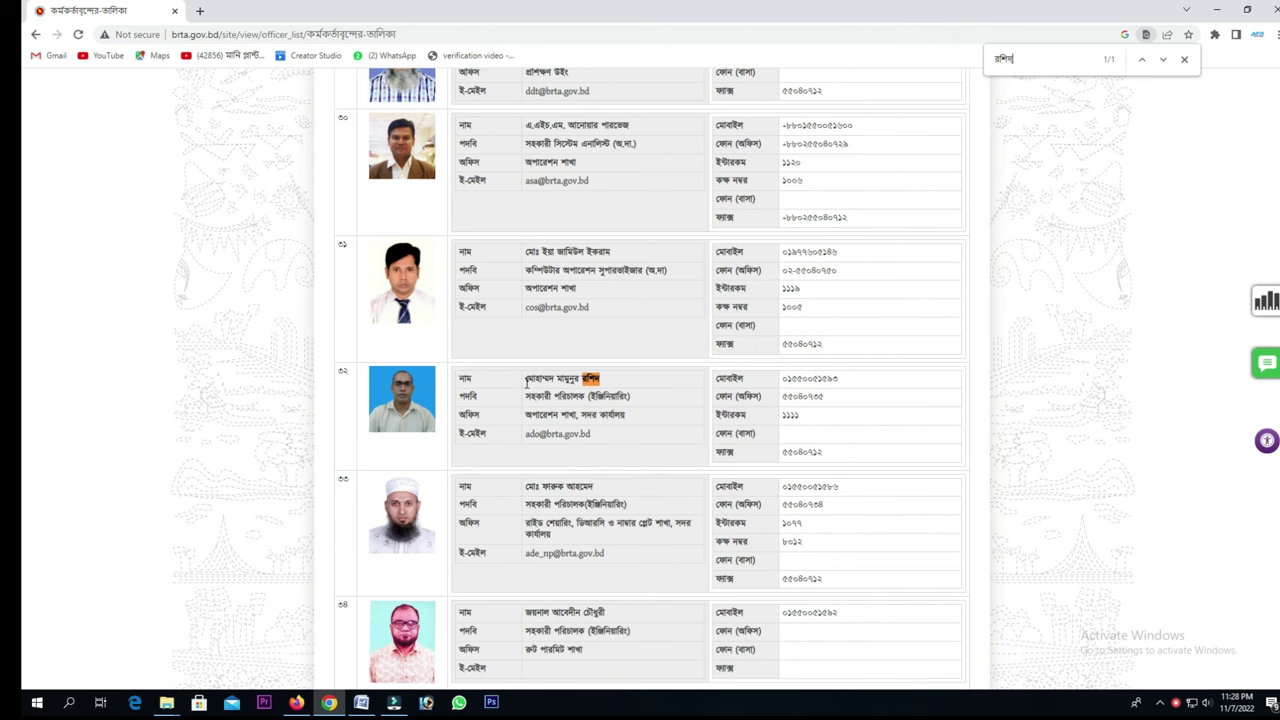
pyautogui.moveTo(525, 379); pyautogui.dragTo(637, 383)
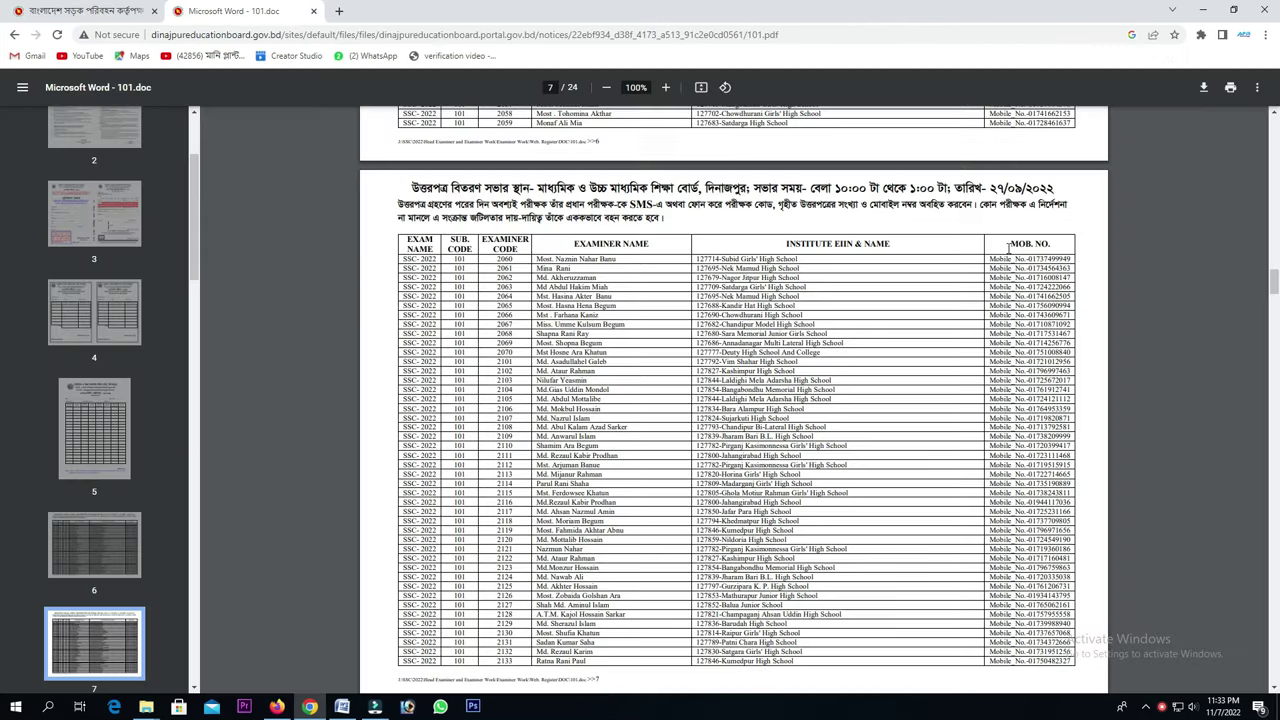
pyautogui.scroll(-5, 731, 408)
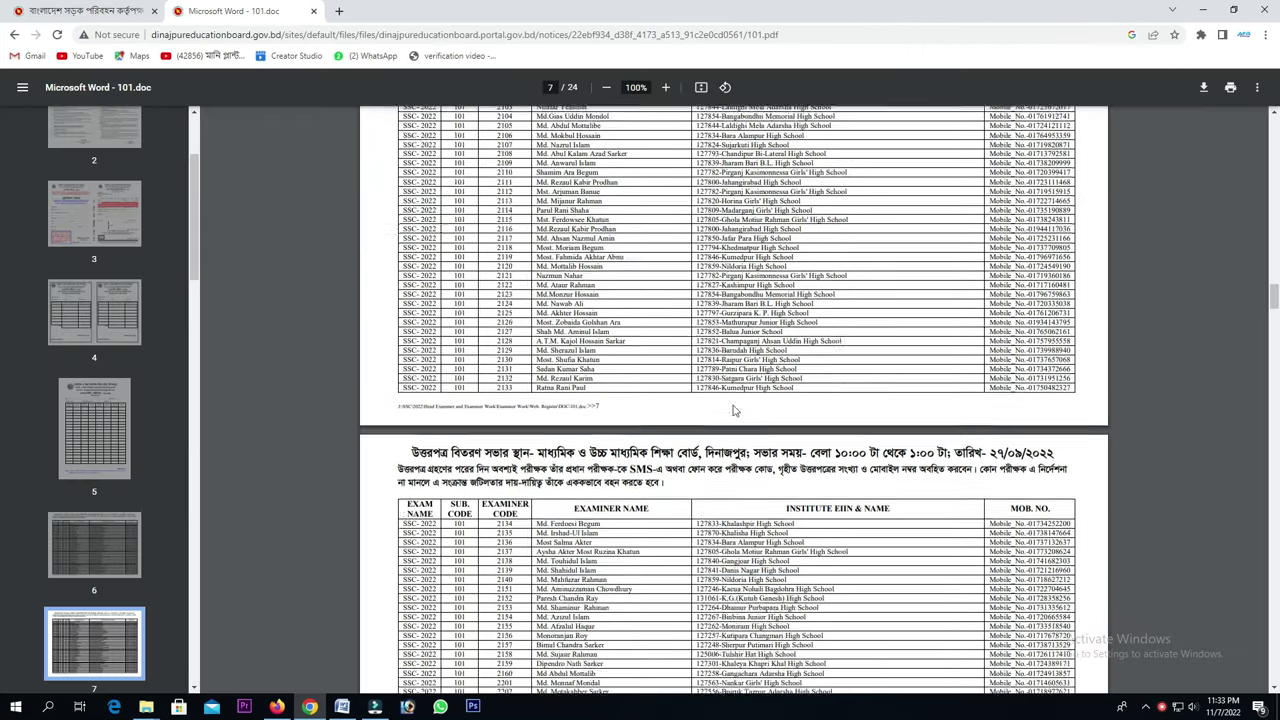
pyautogui.scroll(-5, 731, 408)
pyautogui.scroll(-5, 731, 408)
pyautogui.scroll(-5, 731, 408)
pyautogui.scroll(-5, 731, 408)
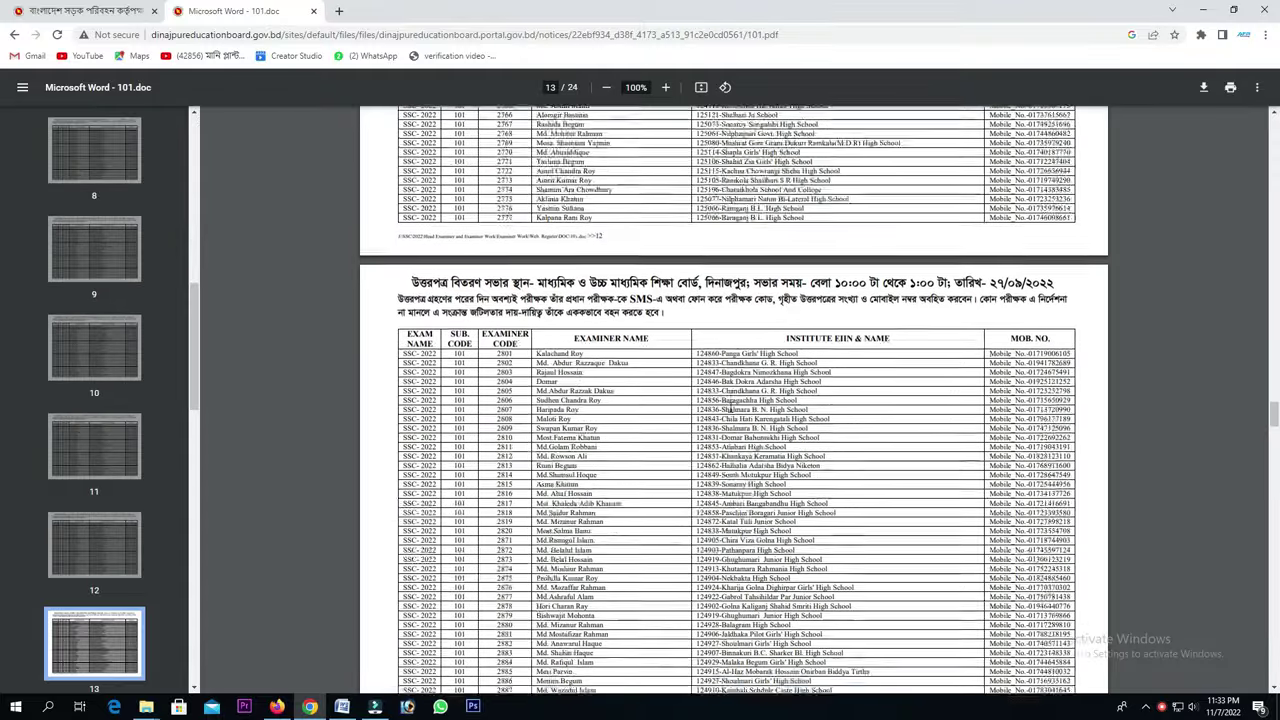
pyautogui.scroll(-5, 731, 408)
pyautogui.scroll(-5, 731, 408)
pyautogui.scroll(-5, 723, 400)
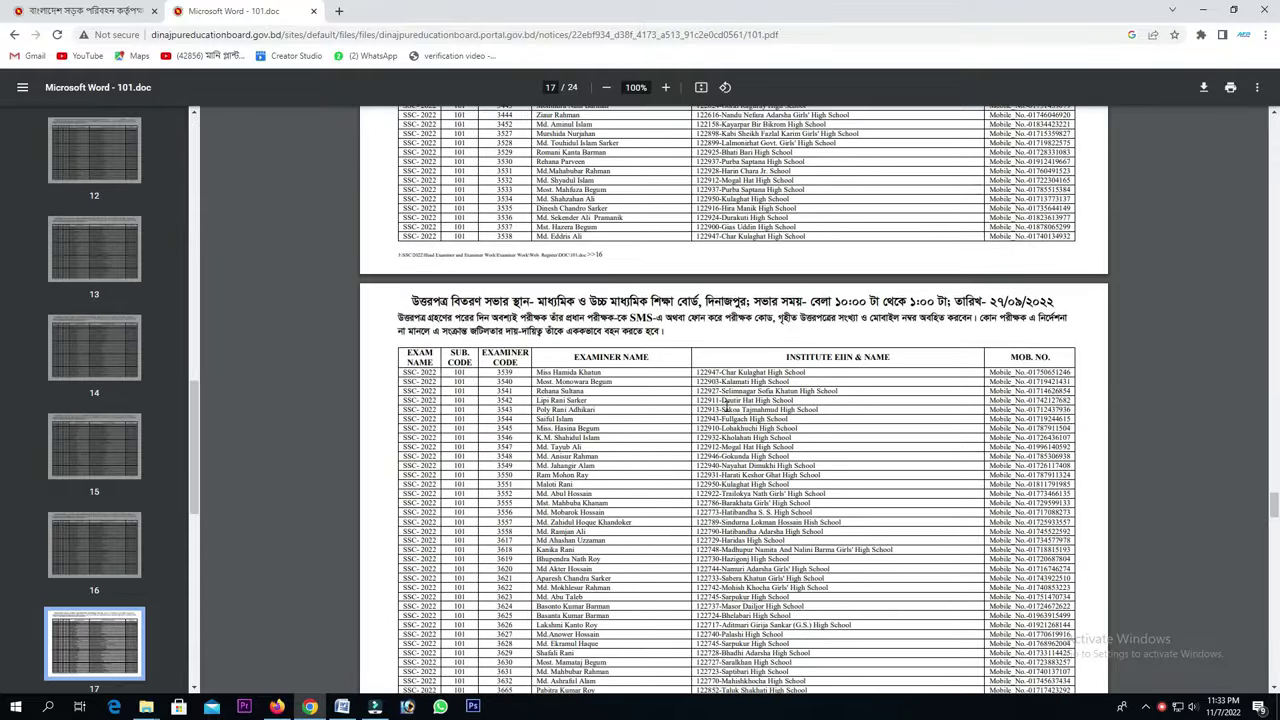
pyautogui.scroll(-5, 723, 400)
pyautogui.scroll(-5, 723, 400)
pyautogui.scroll(-5, 723, 400)
pyautogui.scroll(5, 723, 400)
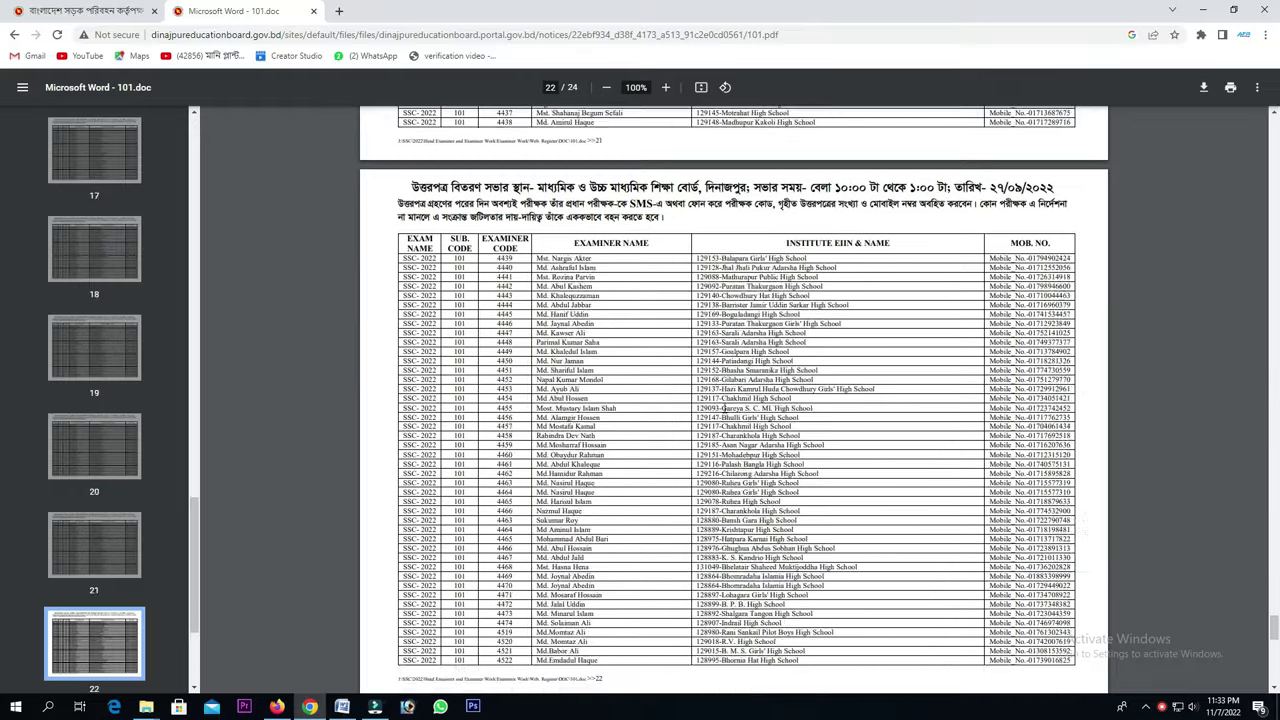
pyautogui.scroll(5, 723, 400)
pyautogui.scroll(5, 723, 400)
pyautogui.scroll(5, 722, 407)
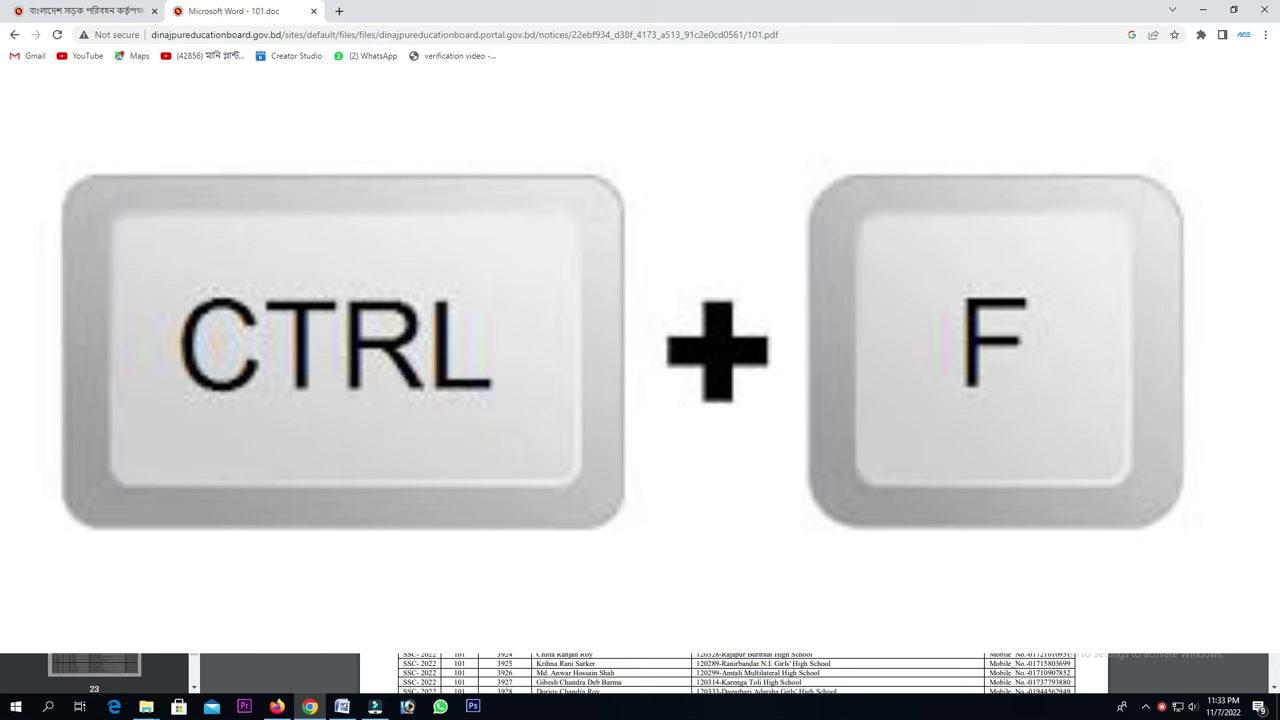
# - Search the examiner PDF for 2113, then try hassan
pyautogui.hotkey('ctrl', 'f')
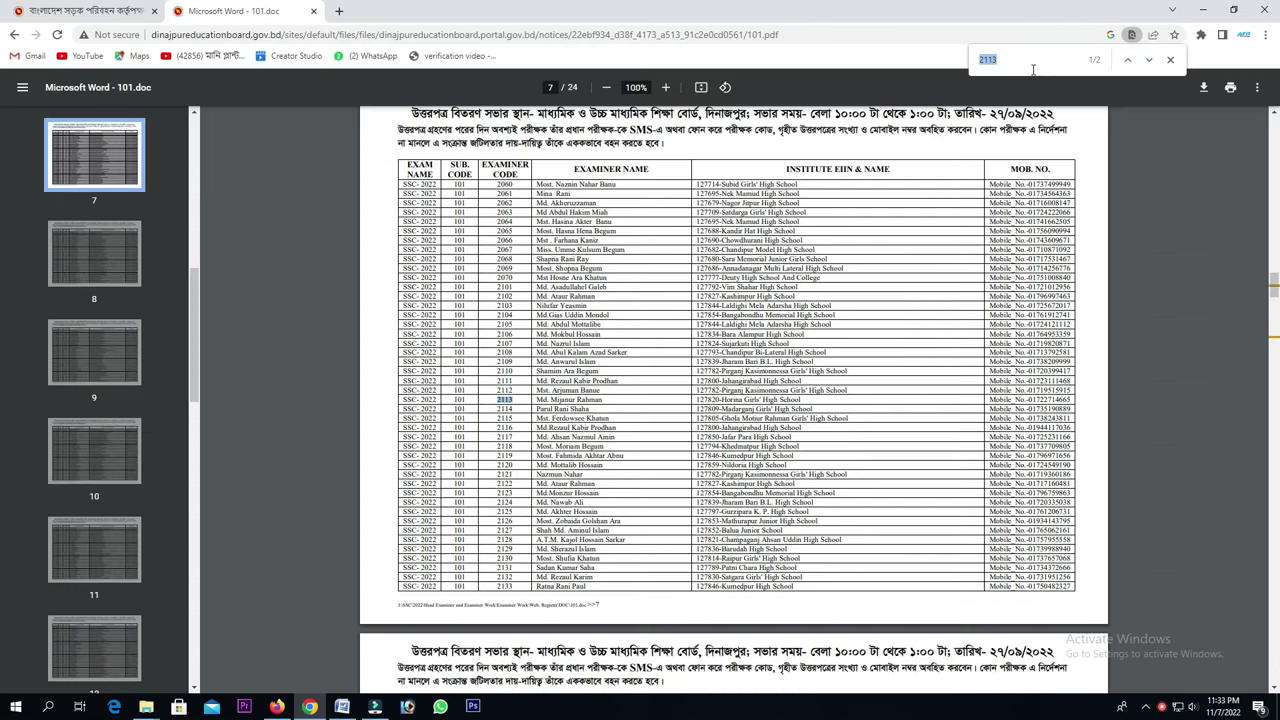
pyautogui.press('BackSpace')
pyautogui.write('2113')
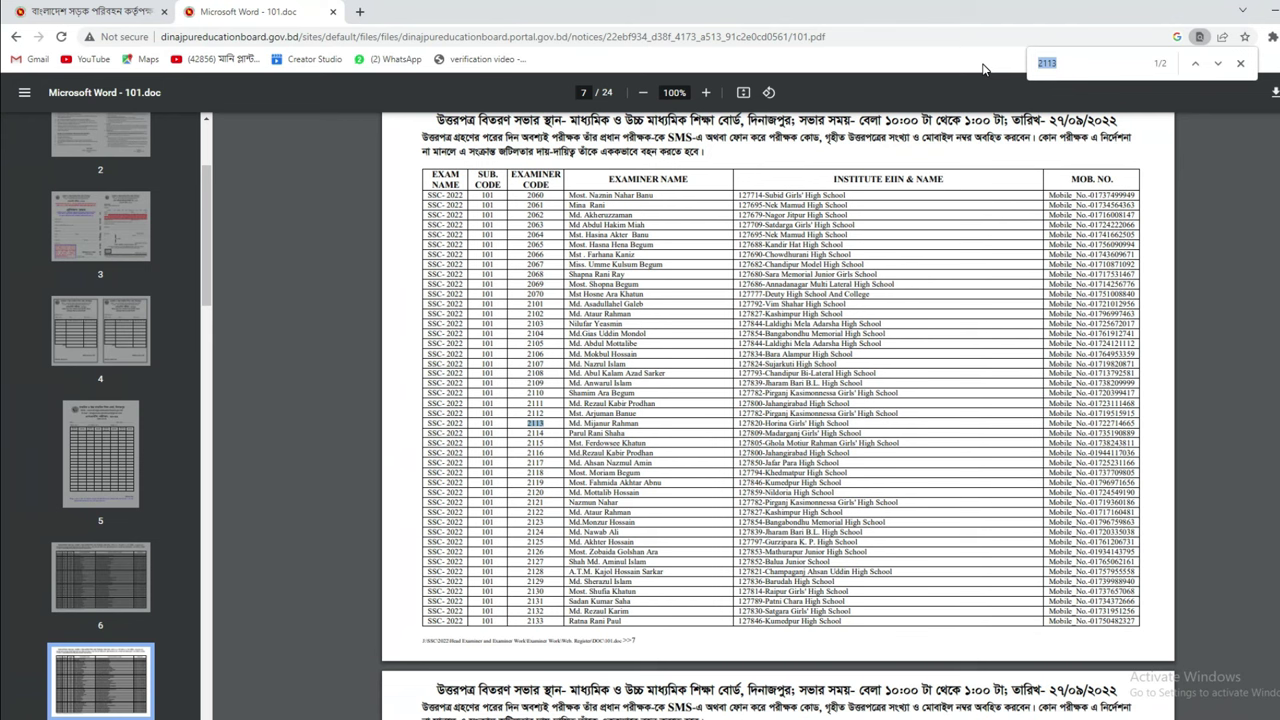
pyautogui.write('hassan')
pyautogui.press('BackSpace')
pyautogui.press('BackSpace')
pyautogui.press('BackSpace')
pyautogui.press('BackSpace')
# - Search for begum and step through matches to the 27th of 56 on page 13
pyautogui.write('beg')
pyautogui.write('um')
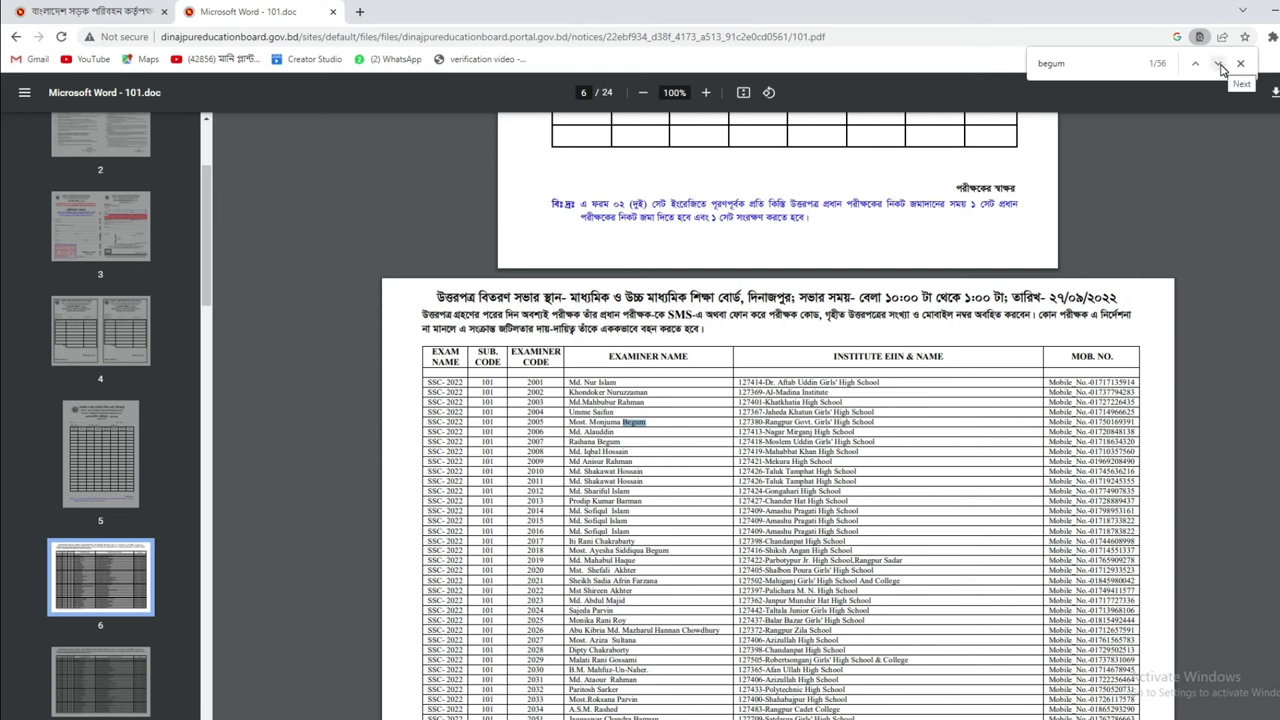
pyautogui.click(1219, 67)
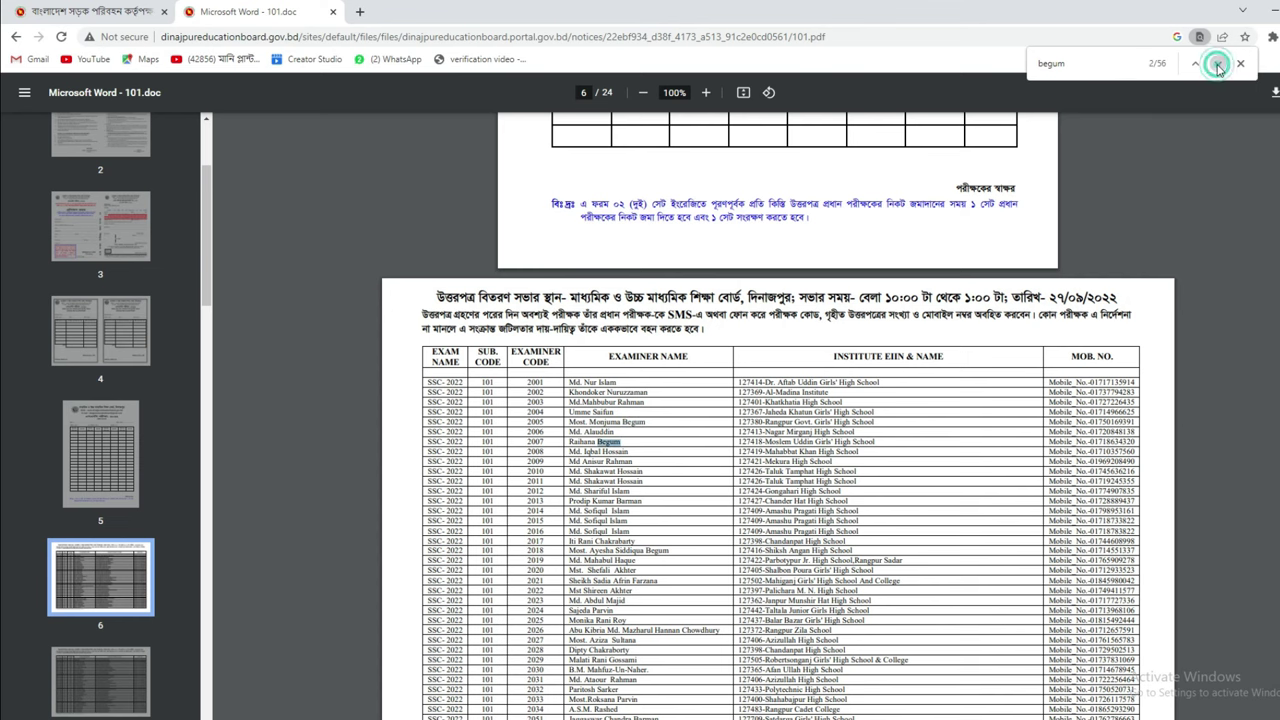
pyautogui.click(1219, 67)
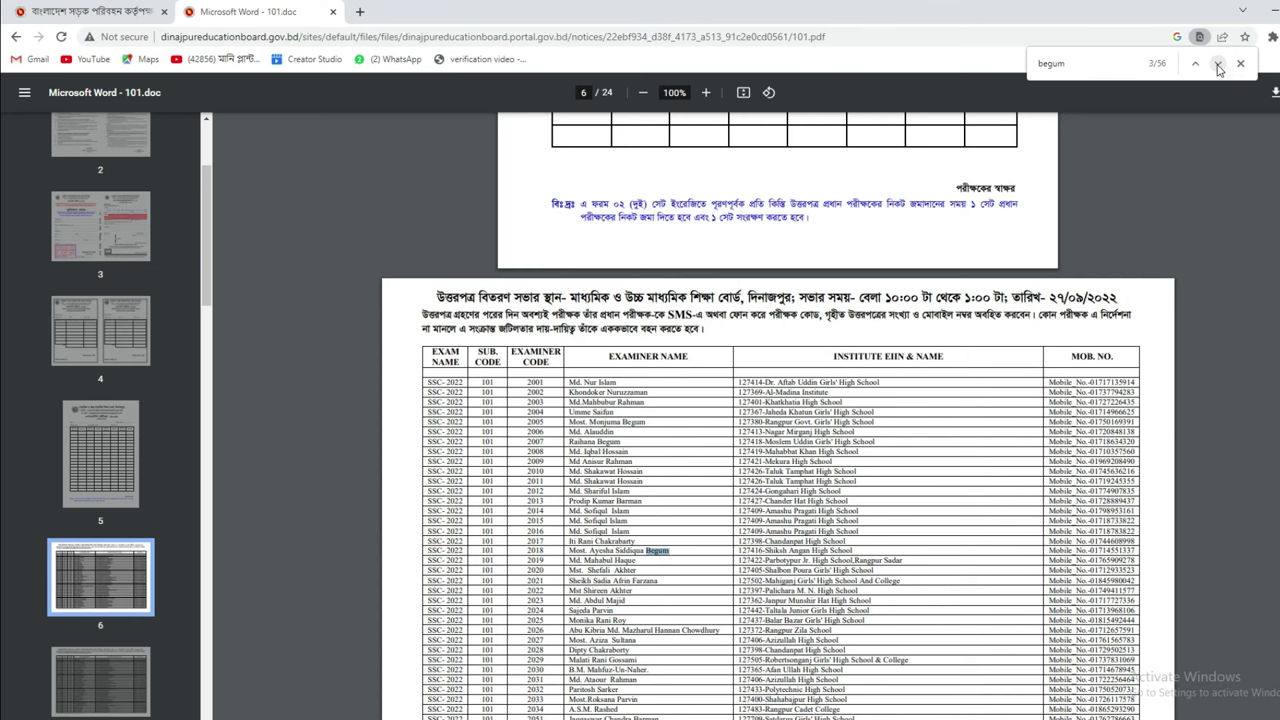
pyautogui.click(1219, 67)
pyautogui.click(1219, 67)
pyautogui.click(1219, 67)
pyautogui.click(1219, 67)
pyautogui.click(1219, 67)
pyautogui.click(1219, 67)
pyautogui.click(1219, 67)
pyautogui.doubleClick(1219, 67)
pyautogui.doubleClick(1219, 67)
pyautogui.doubleClick(1219, 67)
pyautogui.doubleClick(1219, 67)
pyautogui.click(1219, 67)
pyautogui.click(1219, 67)
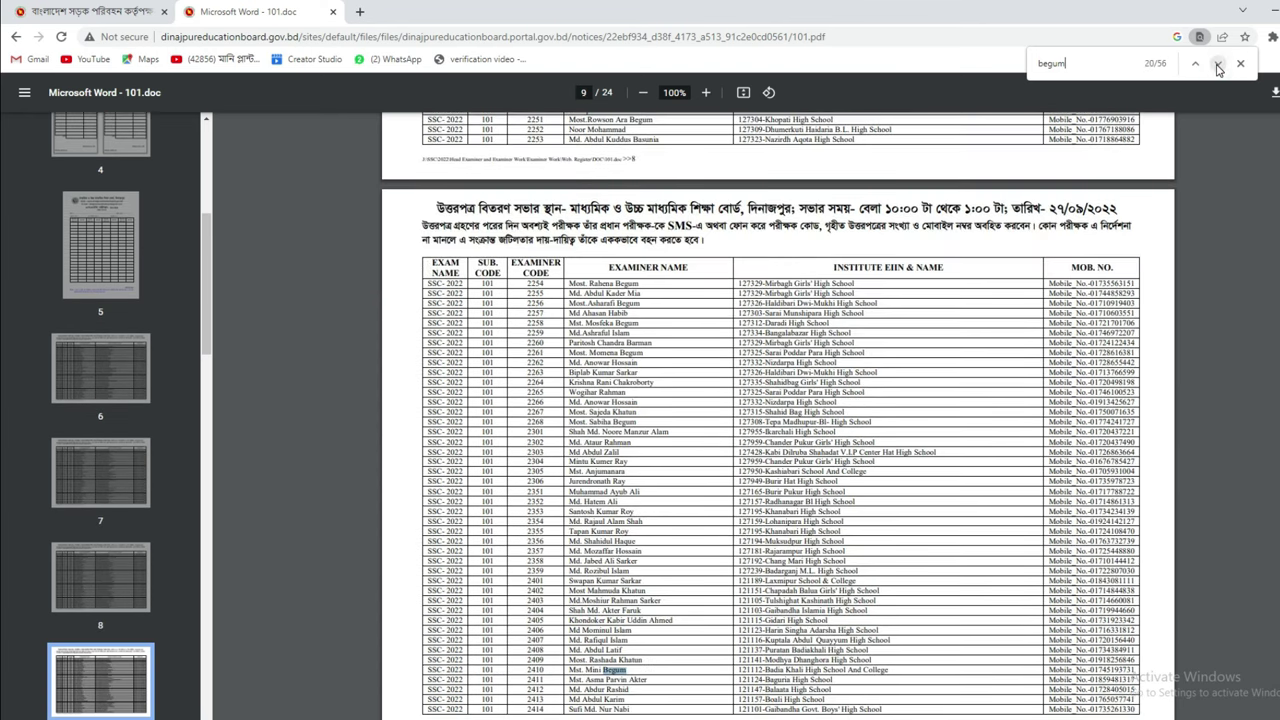
pyautogui.doubleClick(1219, 67)
pyautogui.doubleClick(1219, 67)
pyautogui.doubleClick(1219, 67)
pyautogui.click(1218, 68)
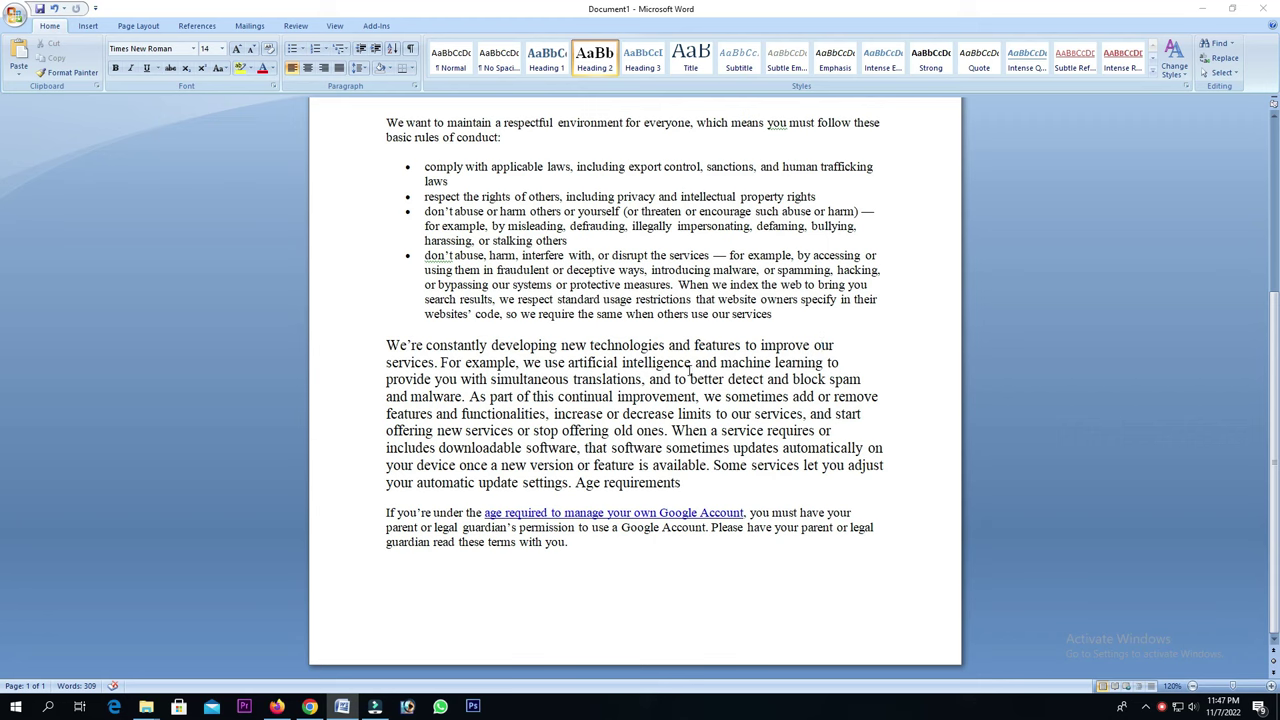
pyautogui.moveTo(491, 347); pyautogui.dragTo(558, 347)
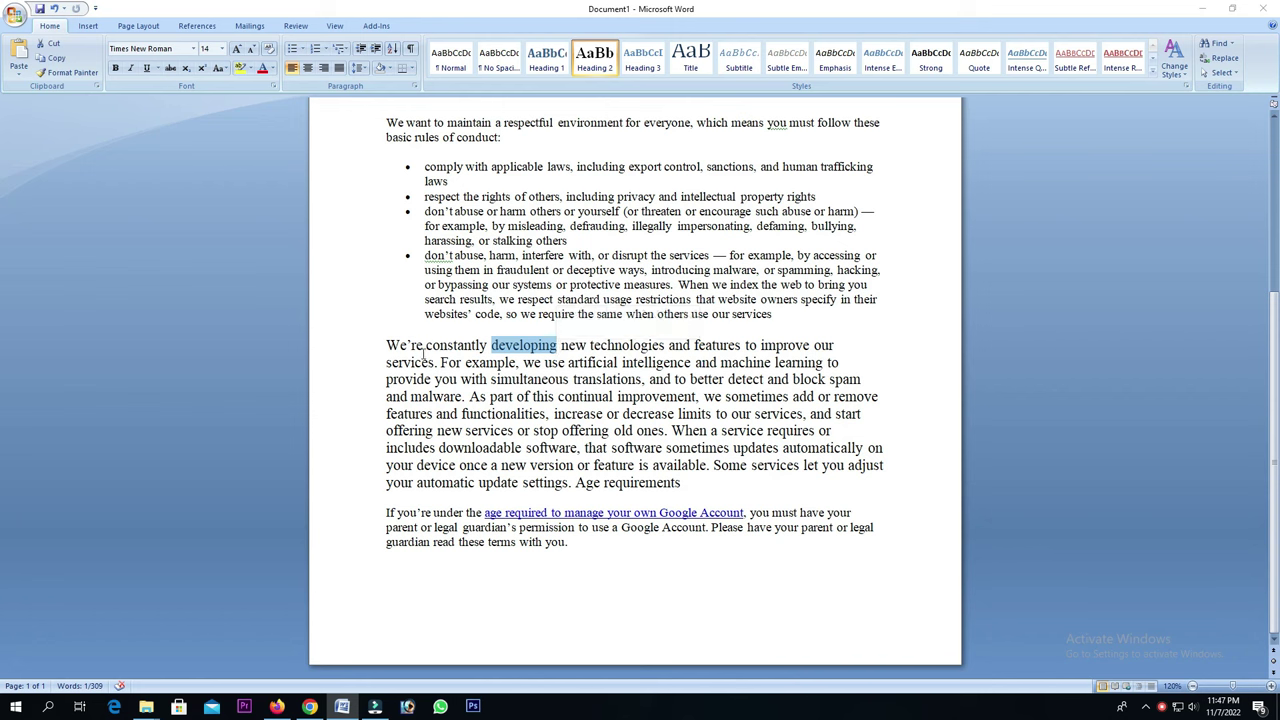
pyautogui.keyDown('shift'); pyautogui.click(388, 345); pyautogui.keyUp('shift')
pyautogui.moveTo(388, 345); pyautogui.dragTo(688, 481)
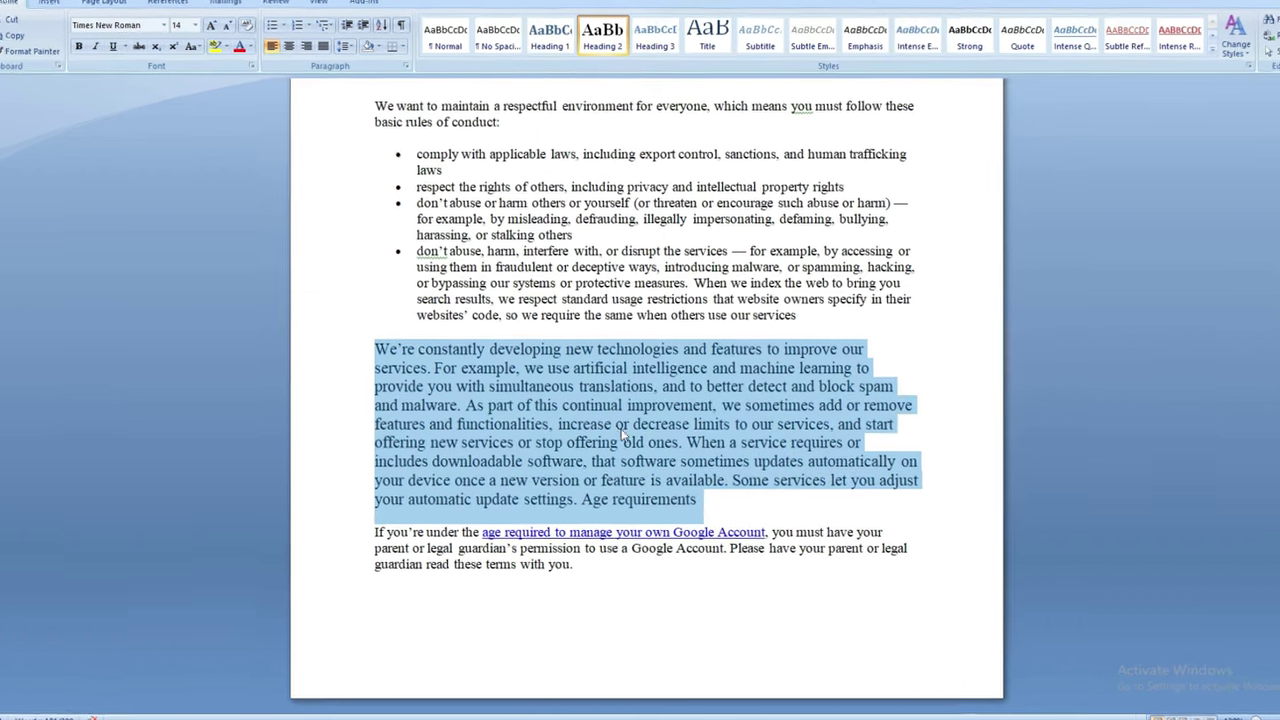
pyautogui.click(637, 409)
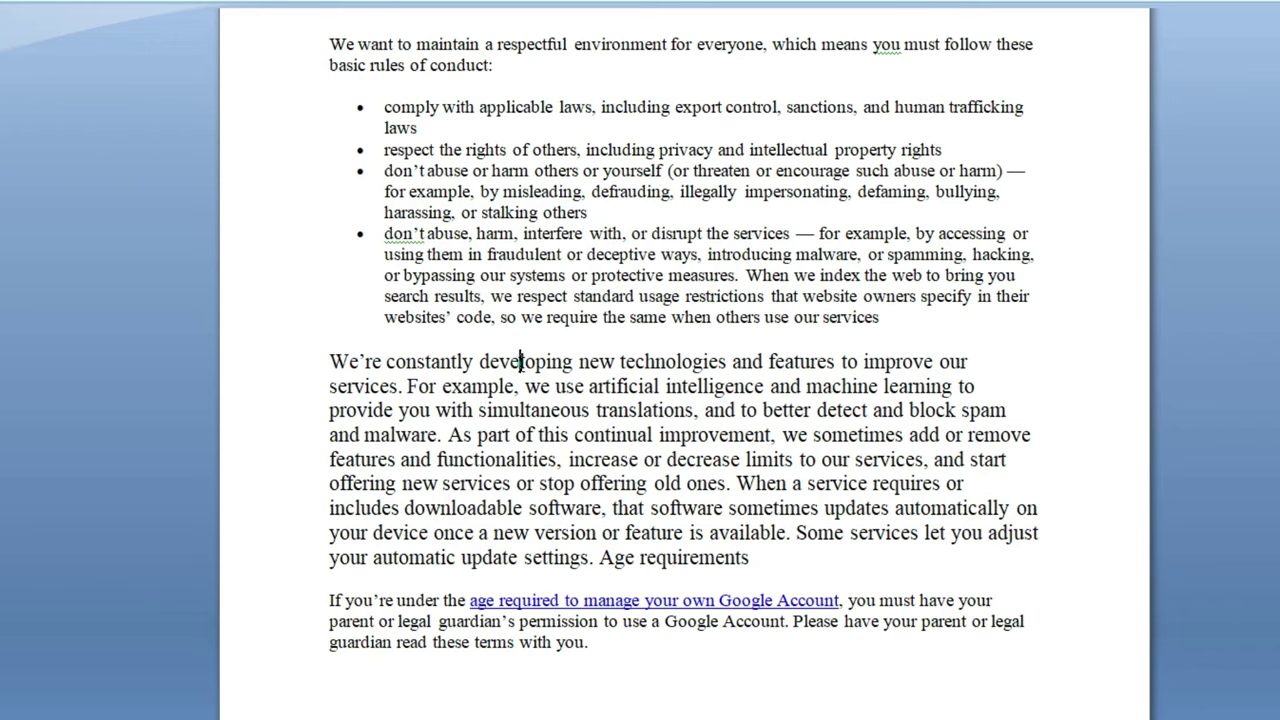
# - Double-click to select 'developing', then triple-click to select its whole paragraph
pyautogui.doubleClick(520, 362)
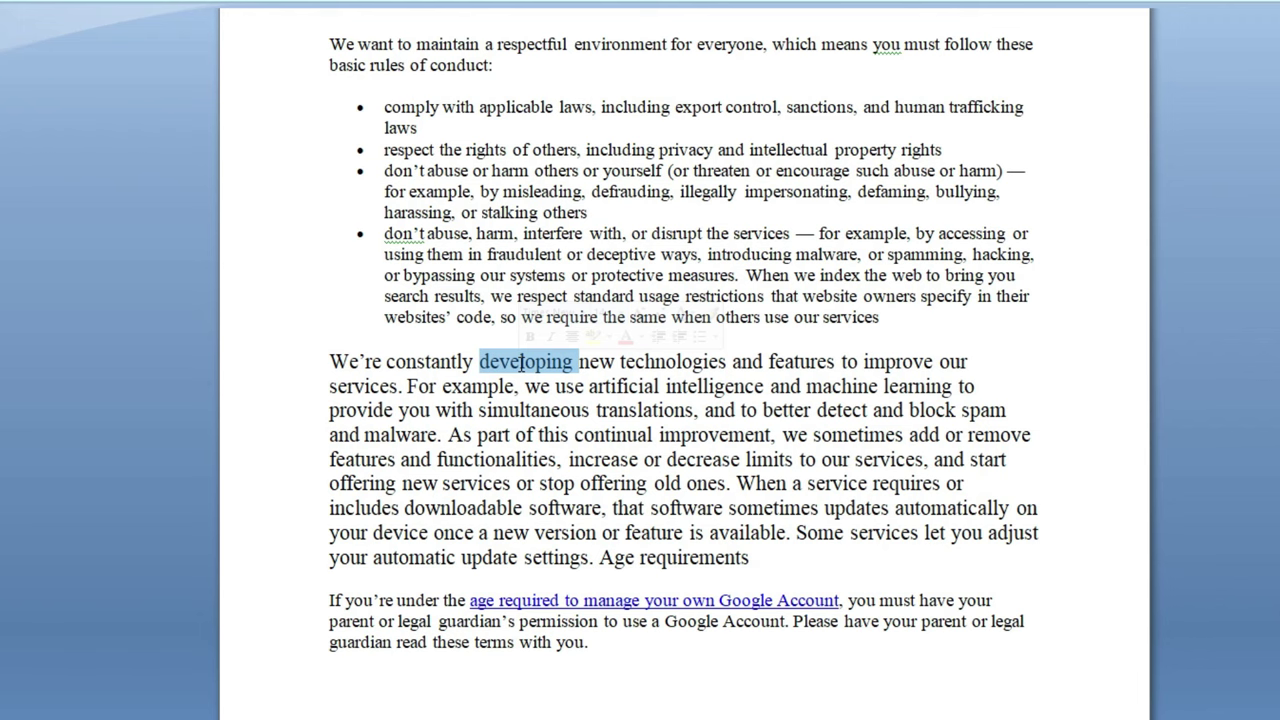
pyautogui.tripleClick(647, 362)
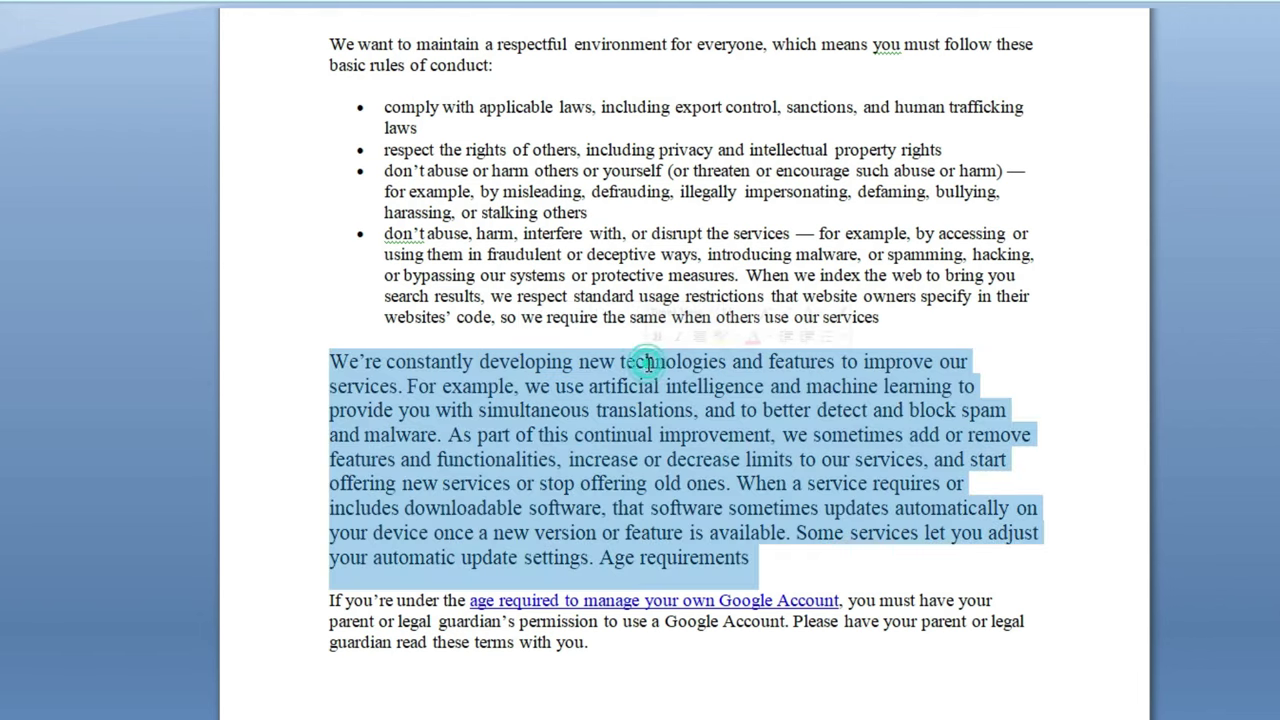